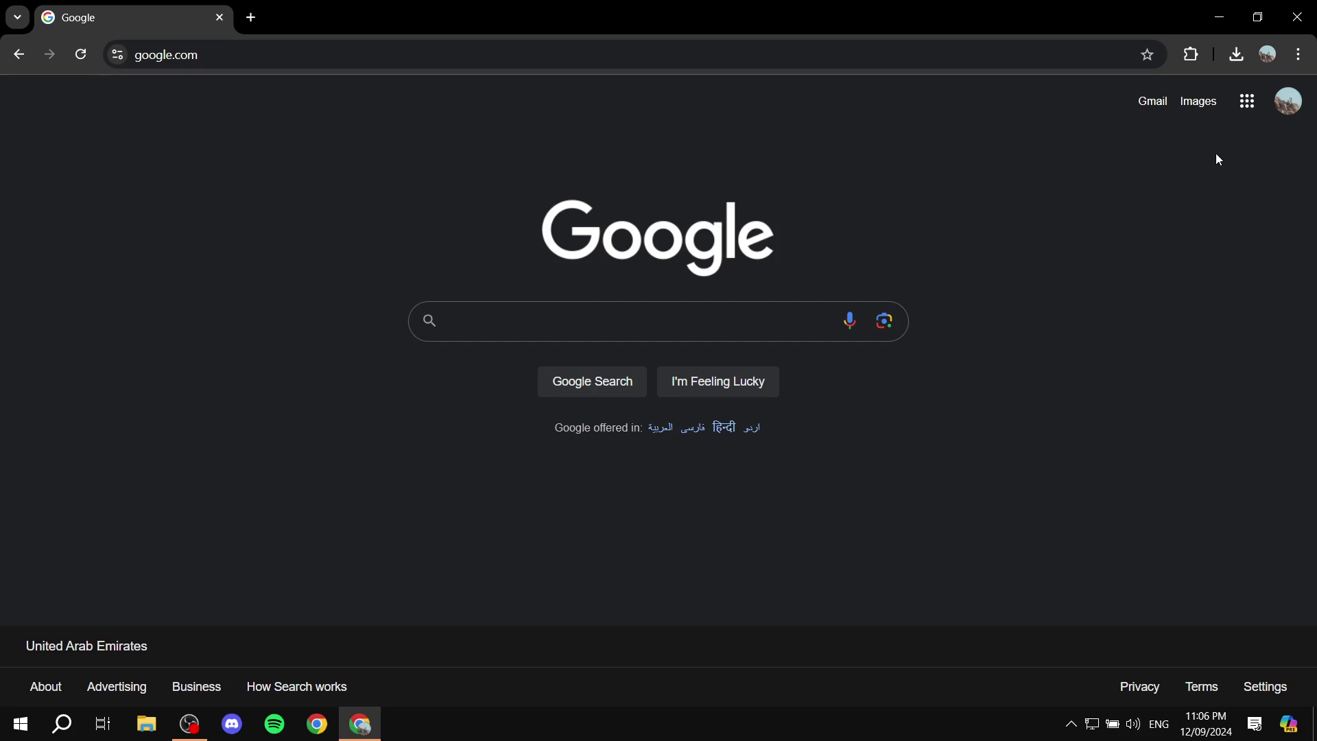
Launch Google Forms from the Google apps grid in Chrome.
left_click(1247, 101)
scroll(1227, 312, "down", 5)
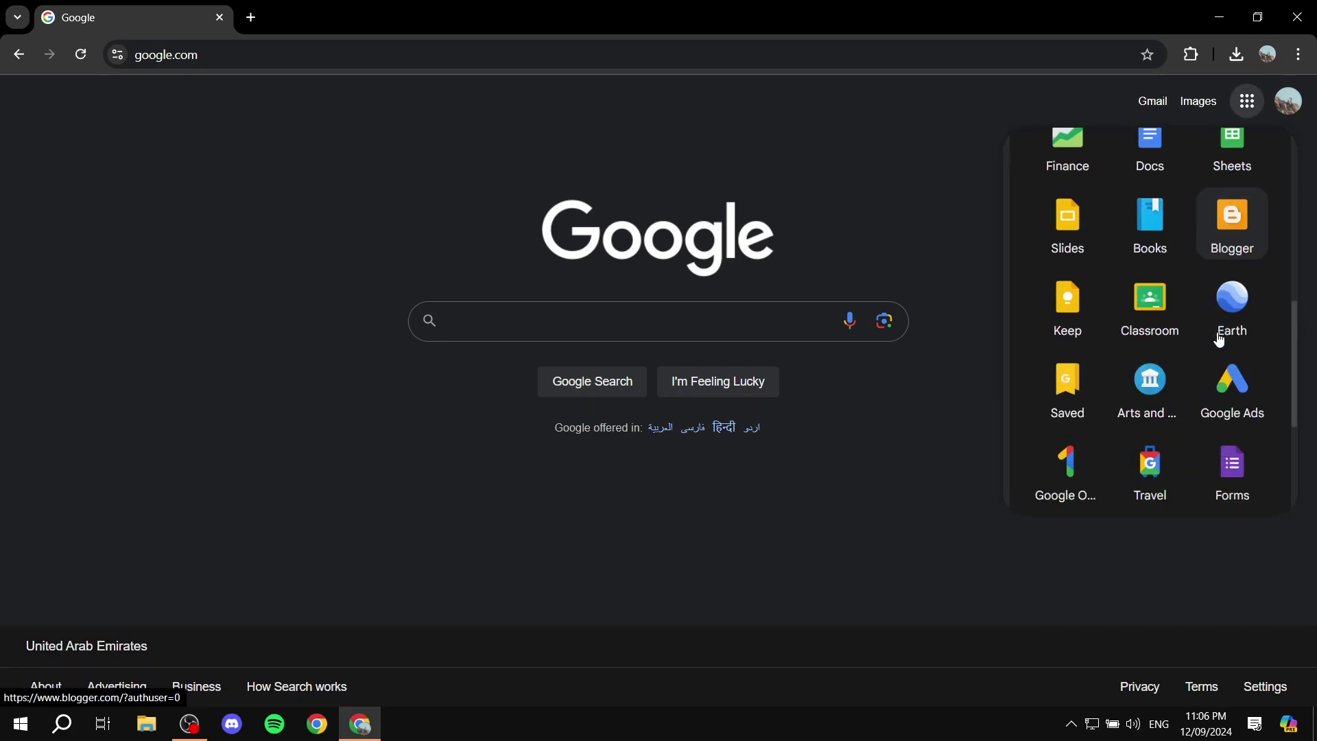
scroll(1218, 340, "down", 3)
left_click(1240, 254)
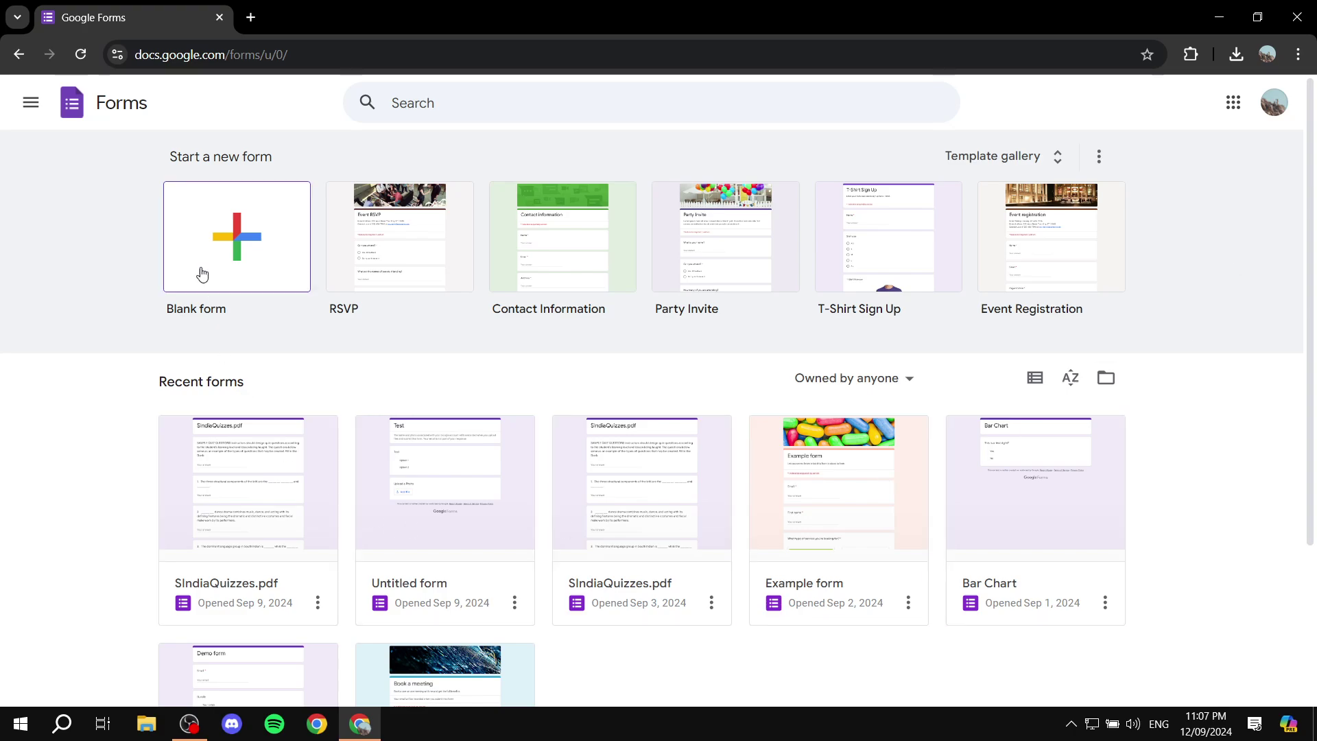
Create a blank form and replace 'Untitled form' with the title 'Checklist Tutorial'.
left_click(225, 227)
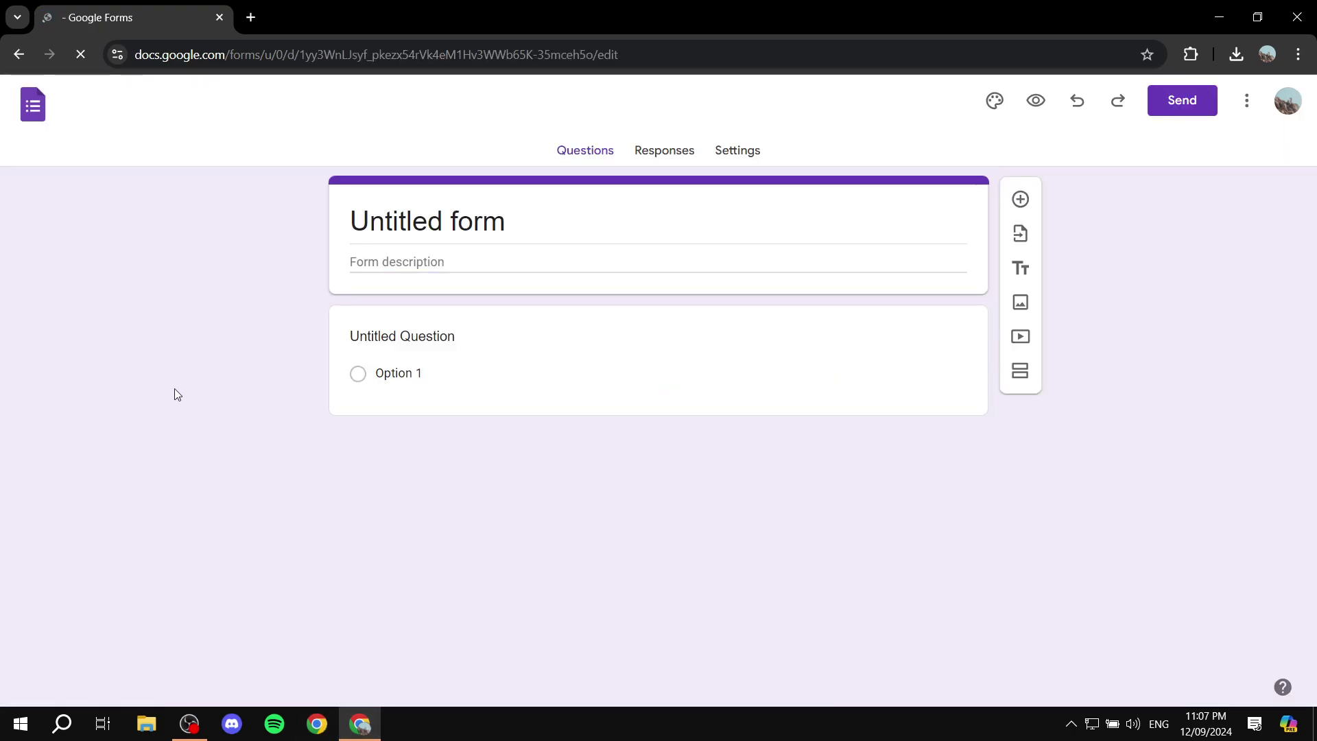
left_click(534, 223)
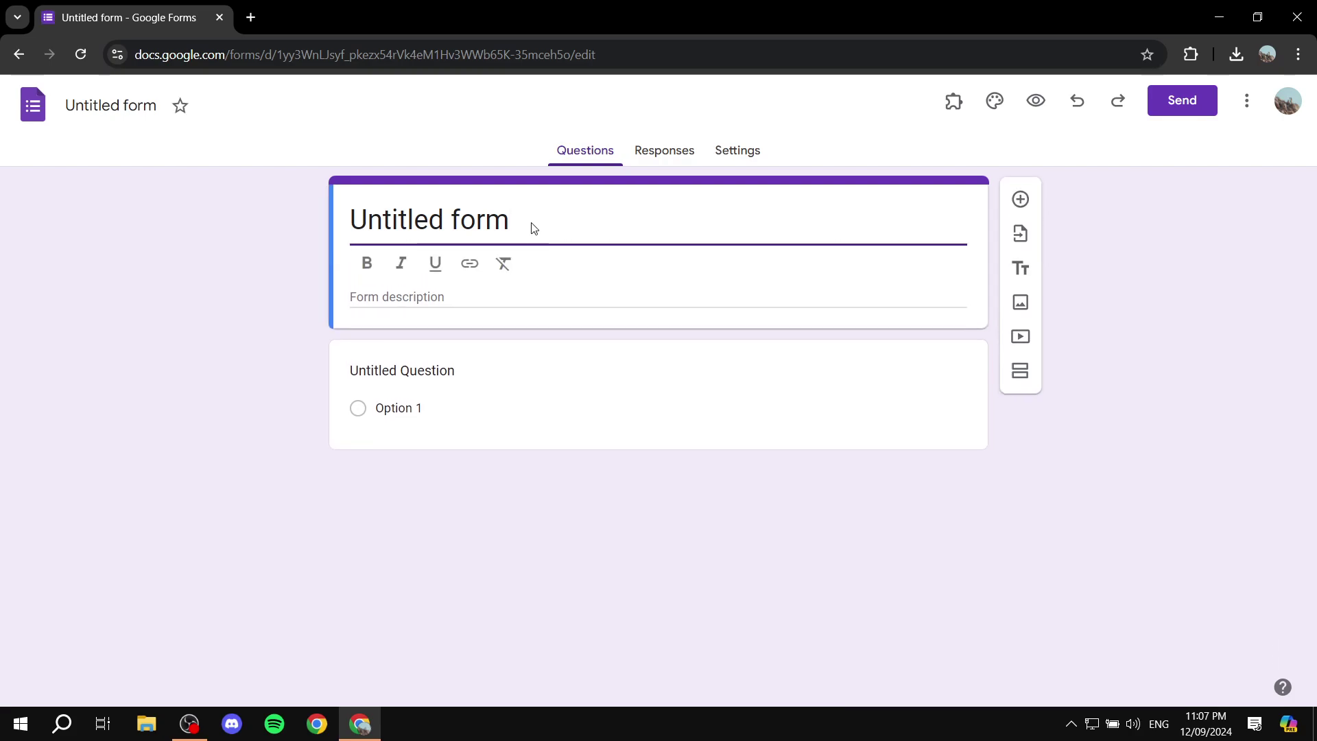
left_click_drag(533, 227, 328, 223)
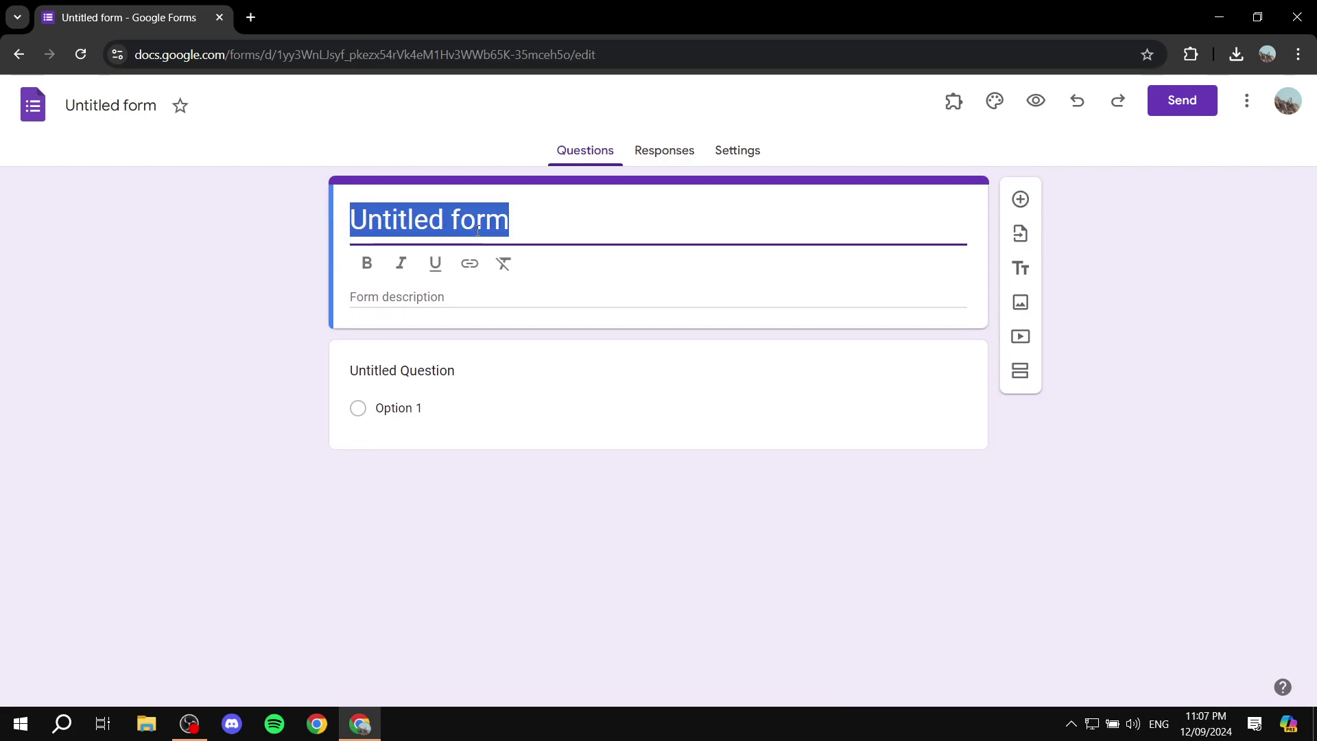
type("Check")
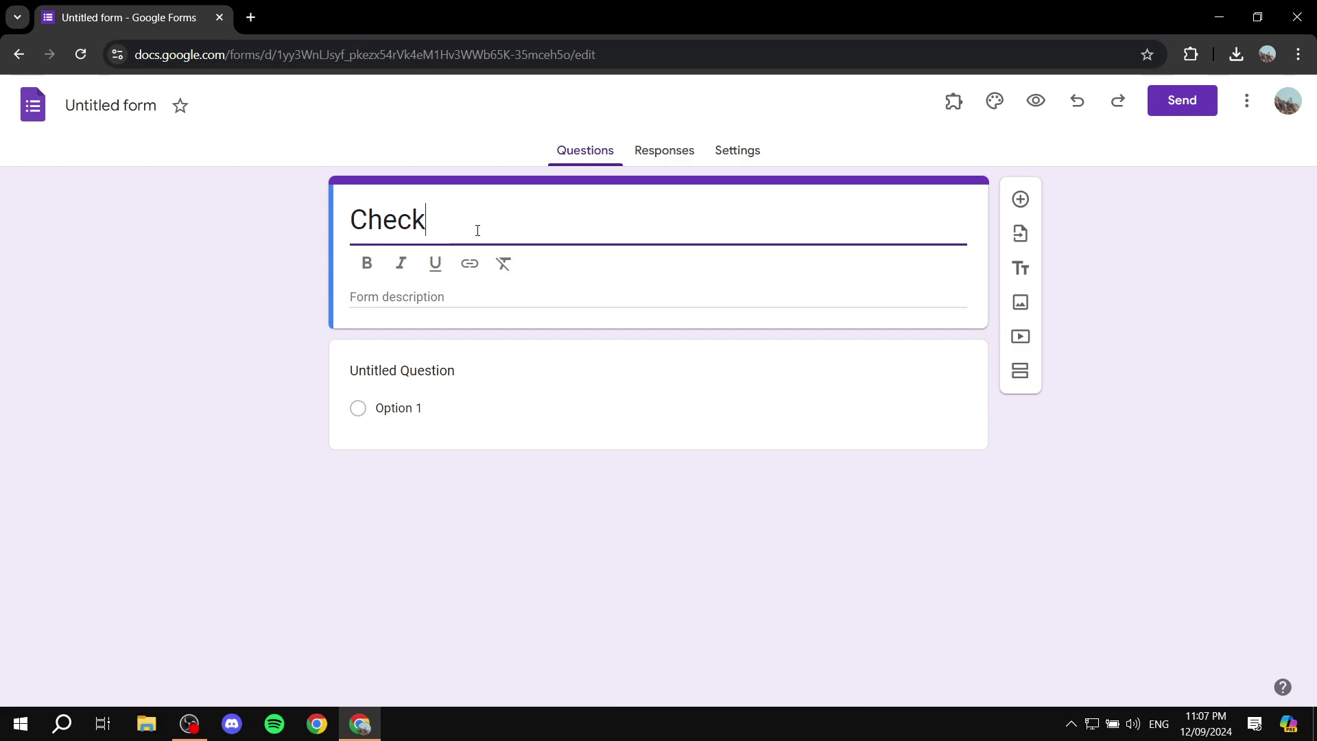
type("listTU")
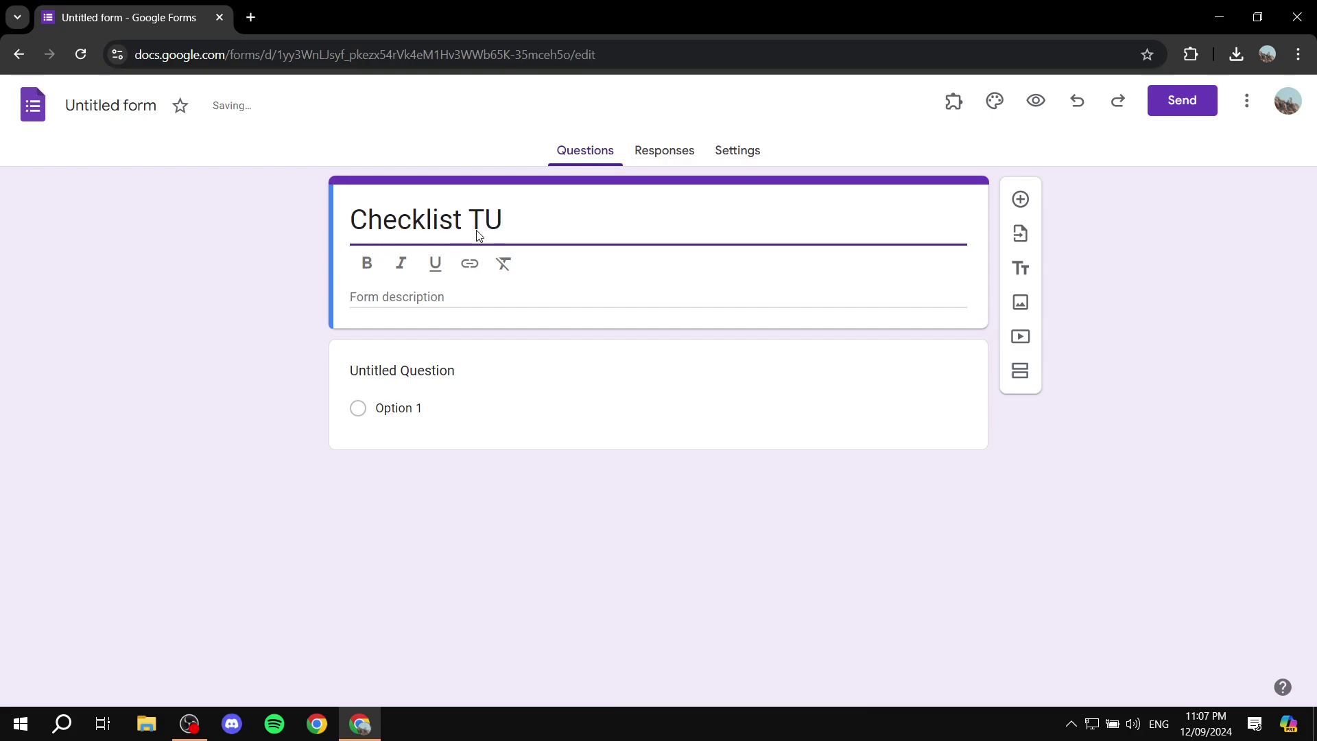
key("BackSpace")
type("utorial")
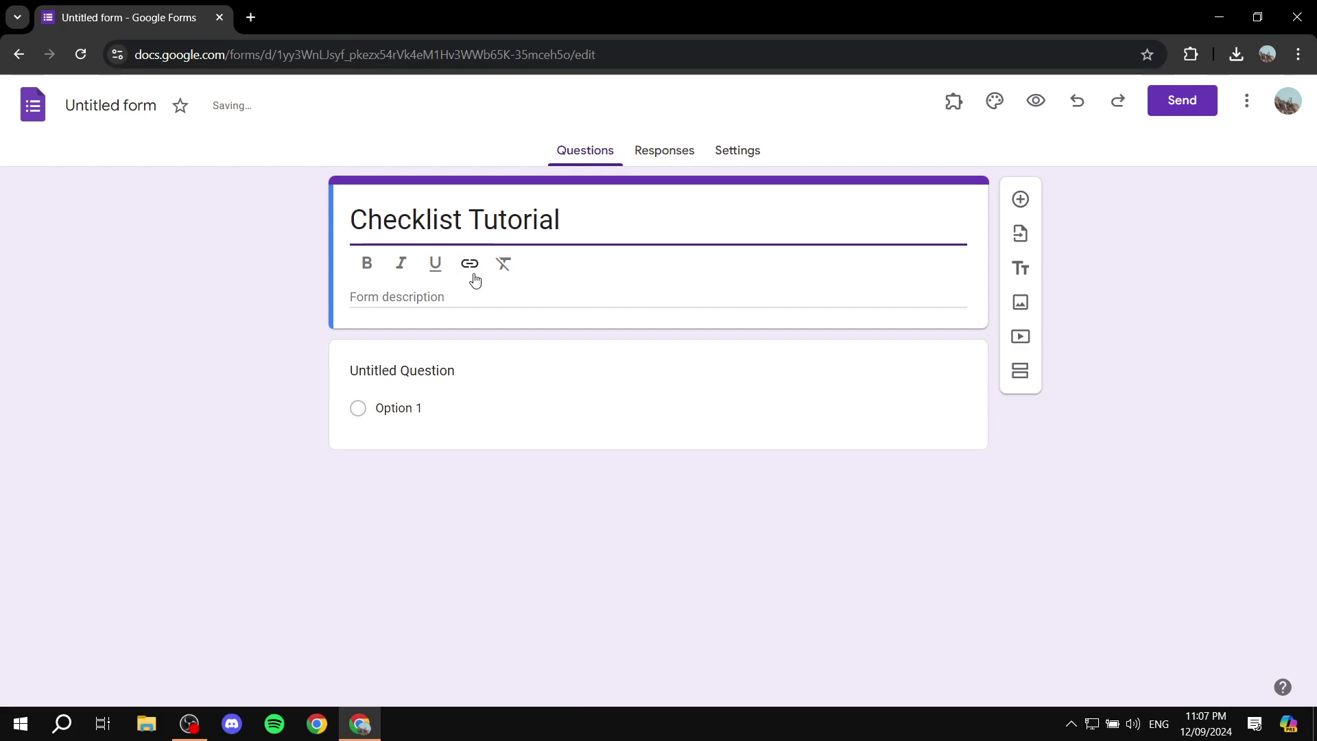
left_click(467, 295)
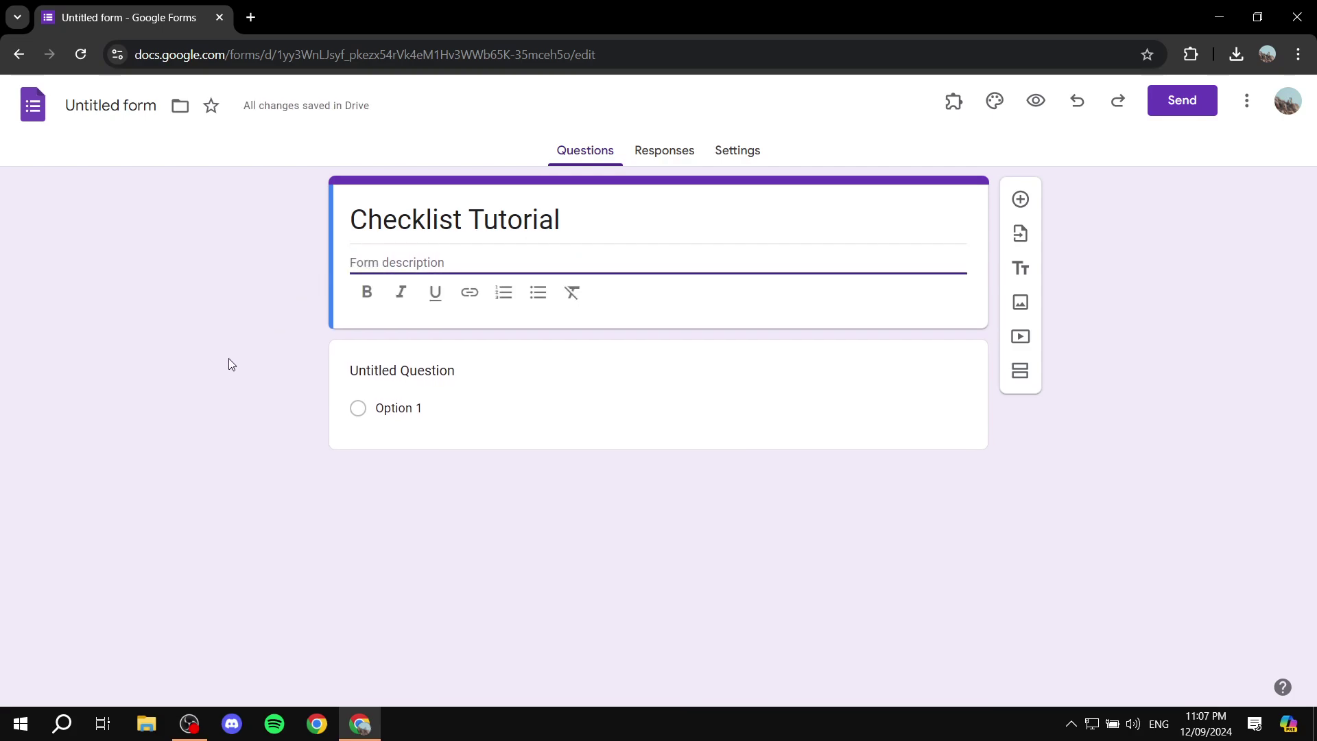
Title the first question 'Keep this the way it is', add Options 2–4, and mark it required.
left_click(490, 357)
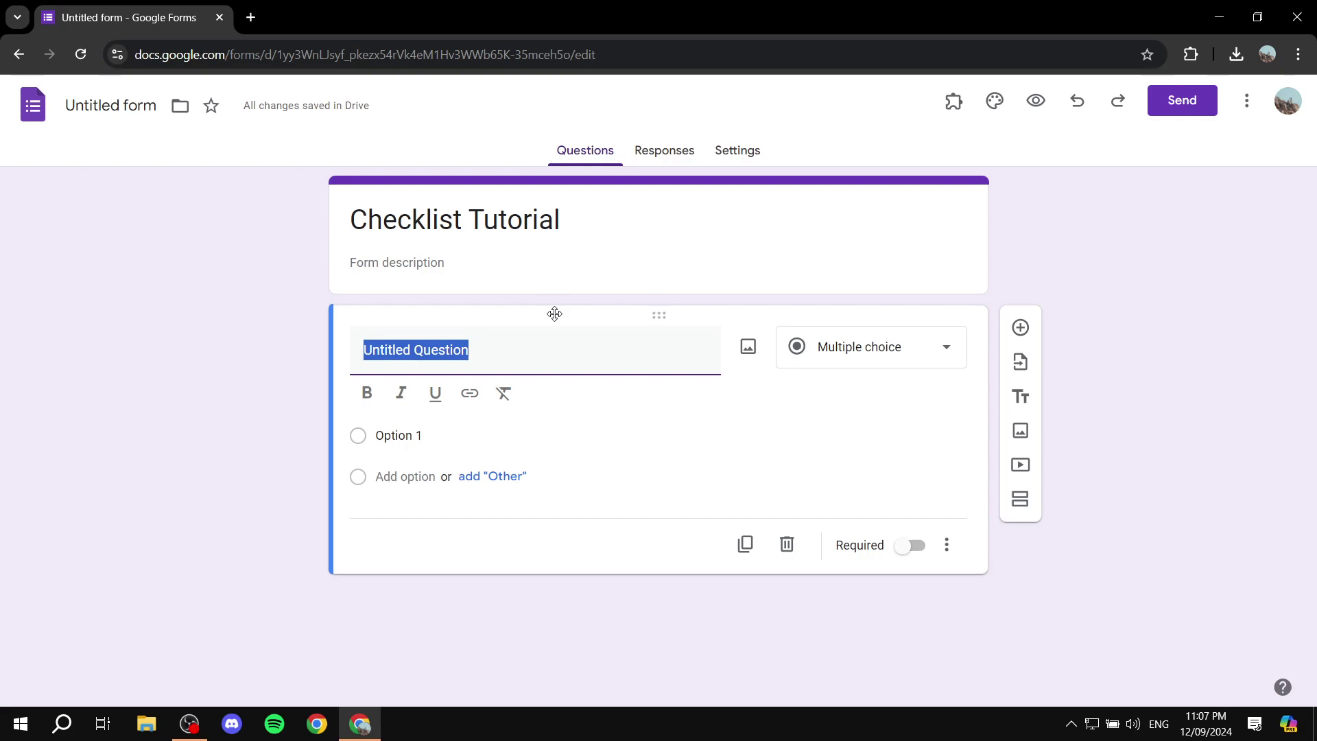
type("Keep this the way it is")
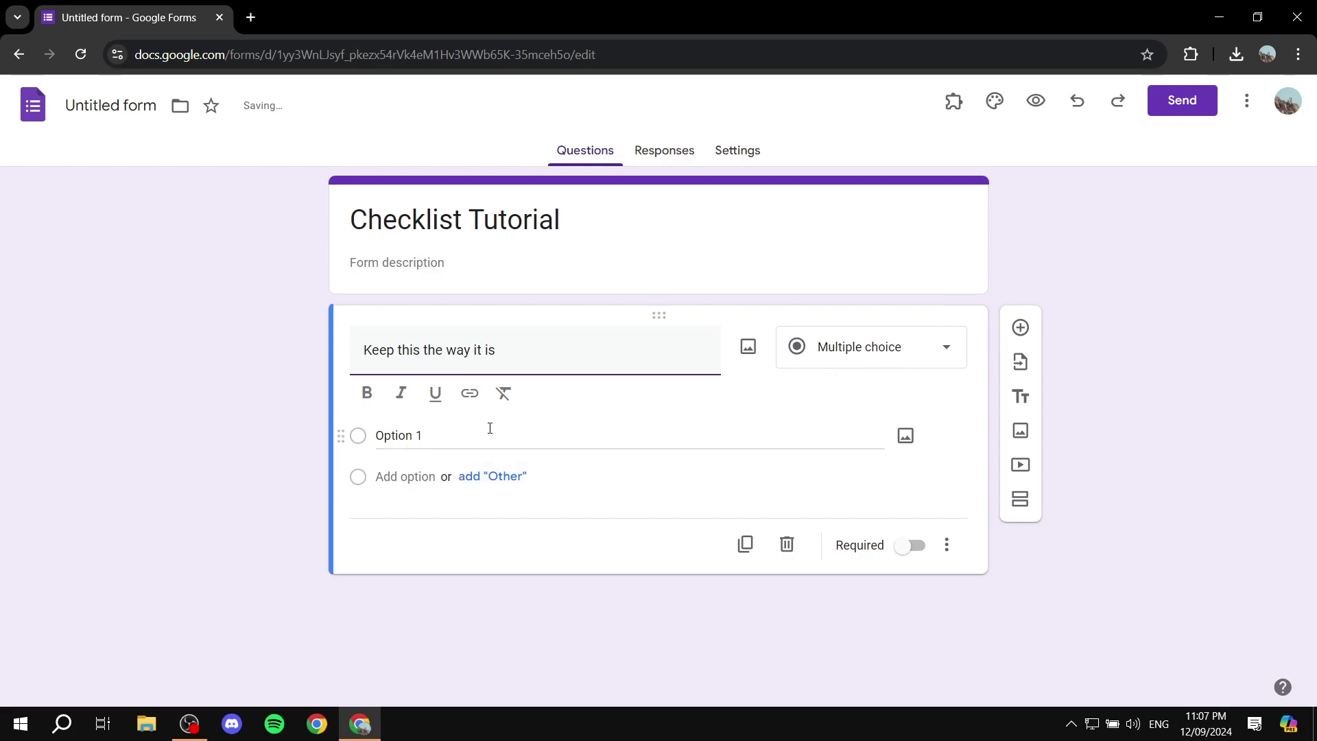
left_click(395, 477)
left_click(400, 483)
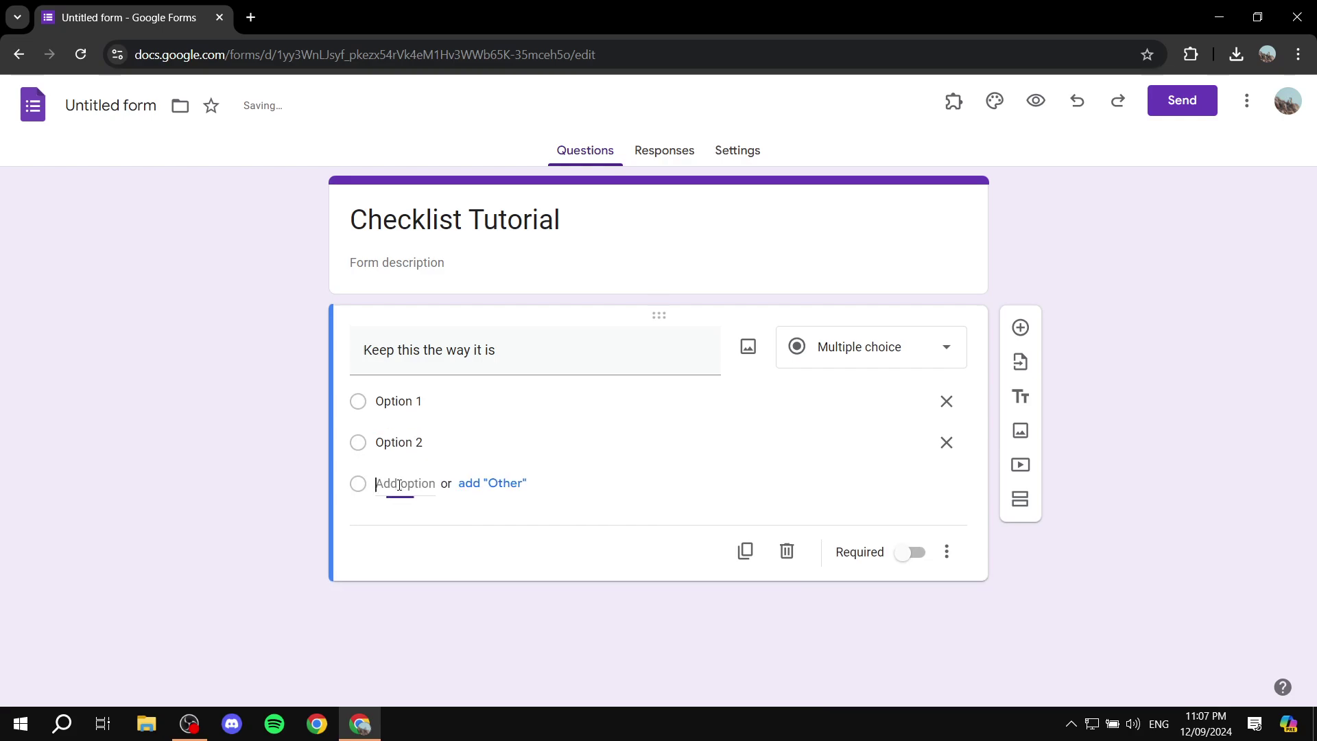
left_click(401, 524)
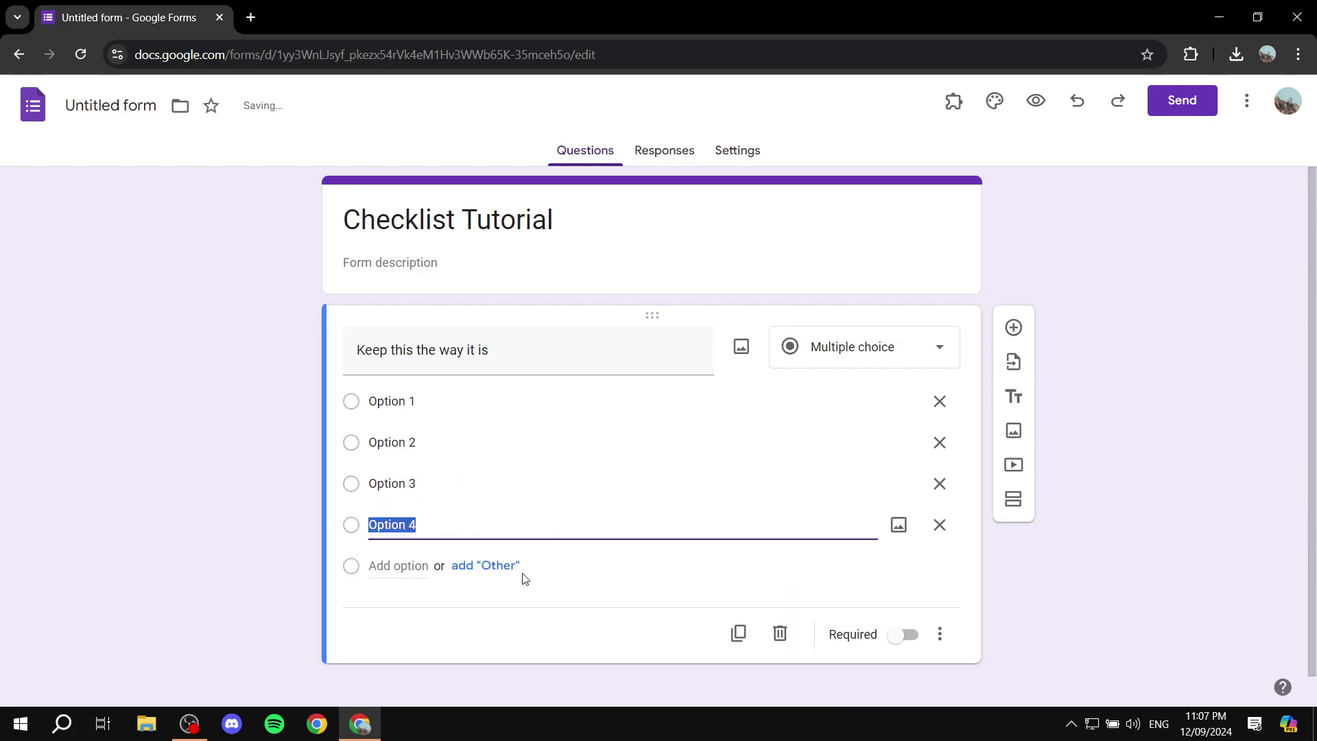
left_click(917, 641)
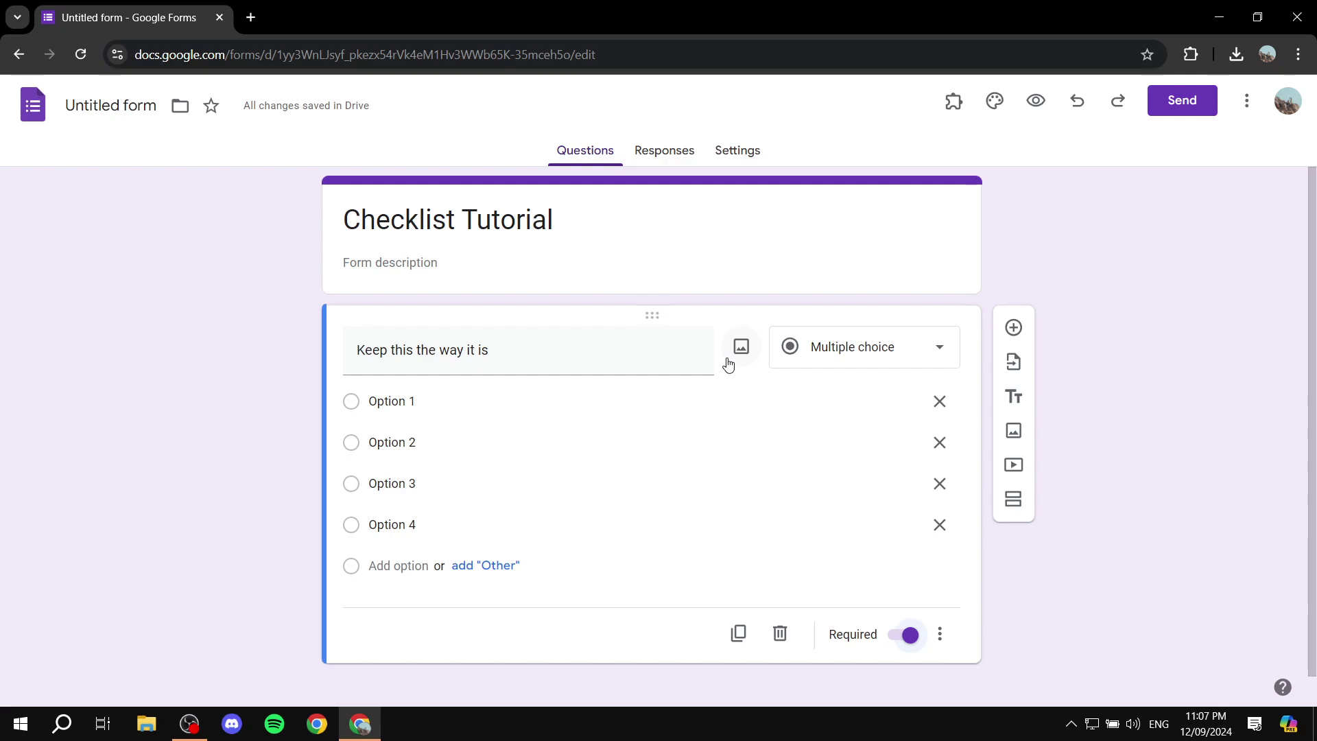
Add a second question titled 'Checklist' and set its type to Checkboxes.
left_click(1013, 327)
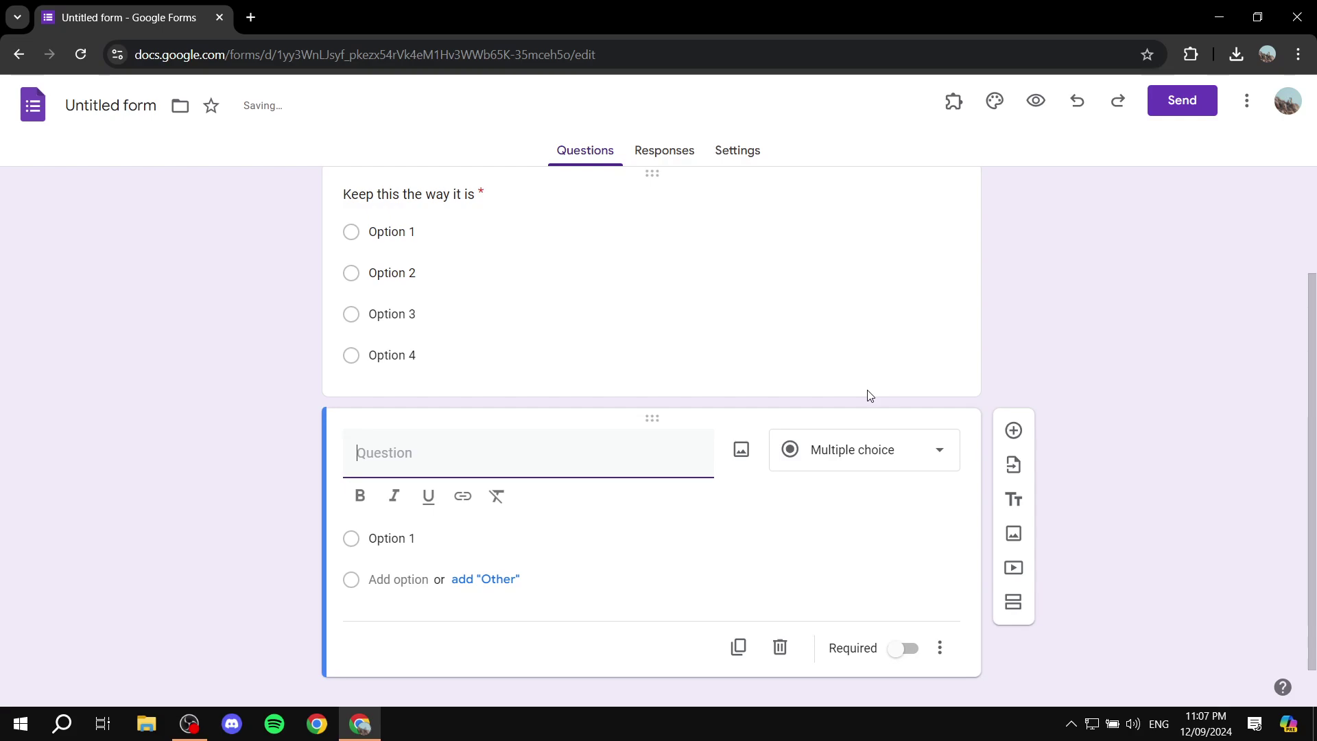
type("Checklist")
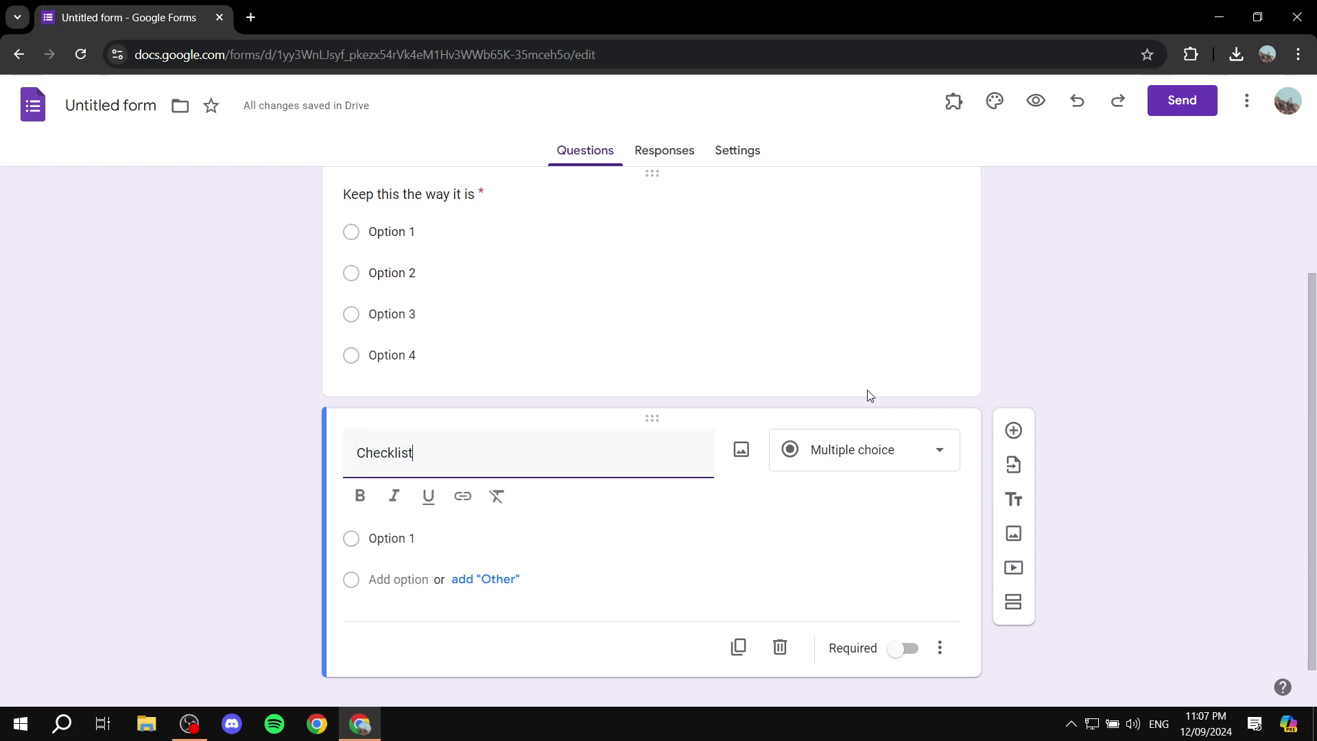
left_click(903, 448)
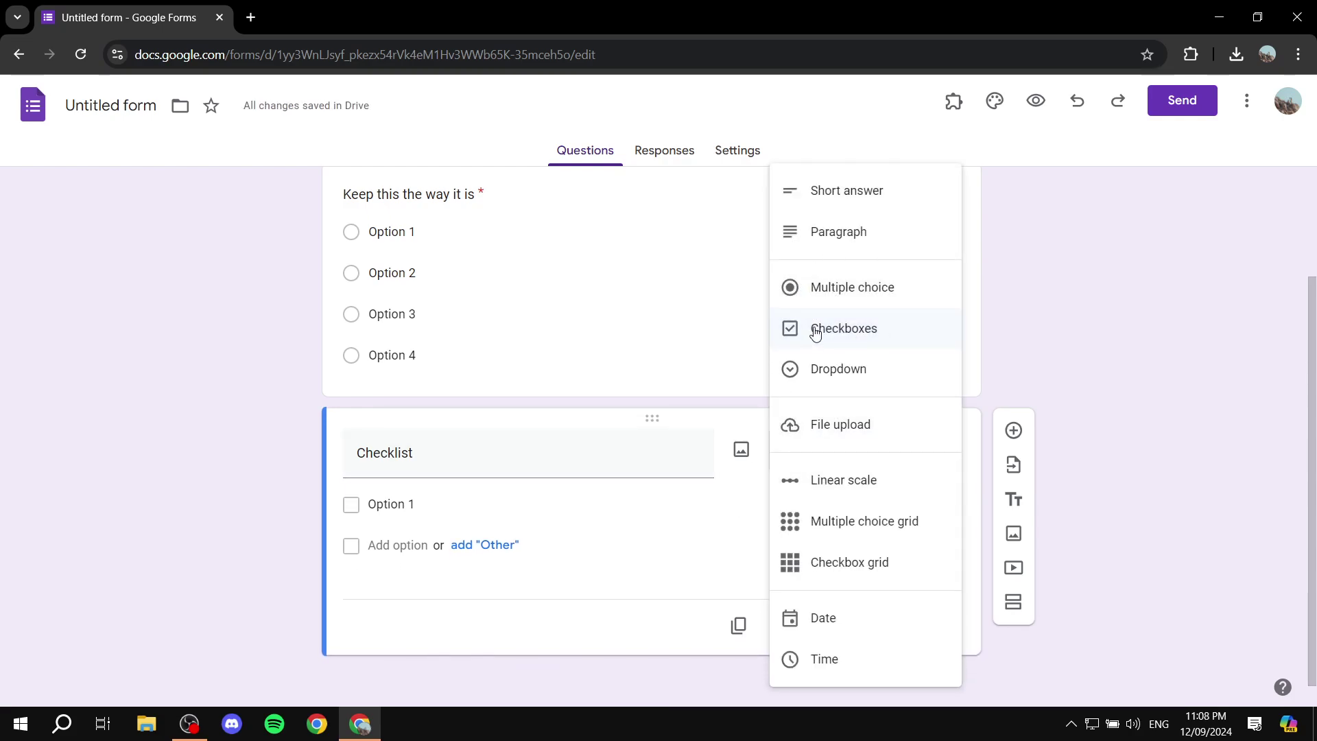
left_click(863, 286)
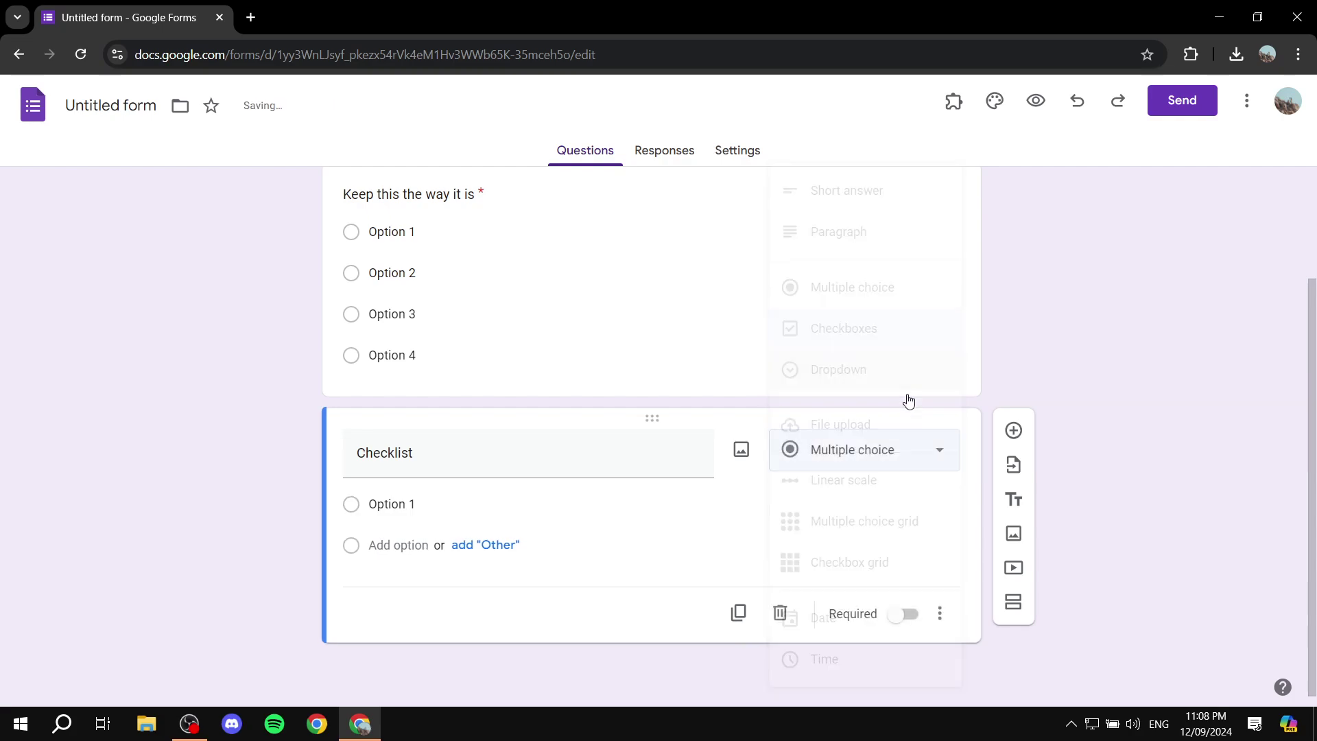
left_click(891, 457)
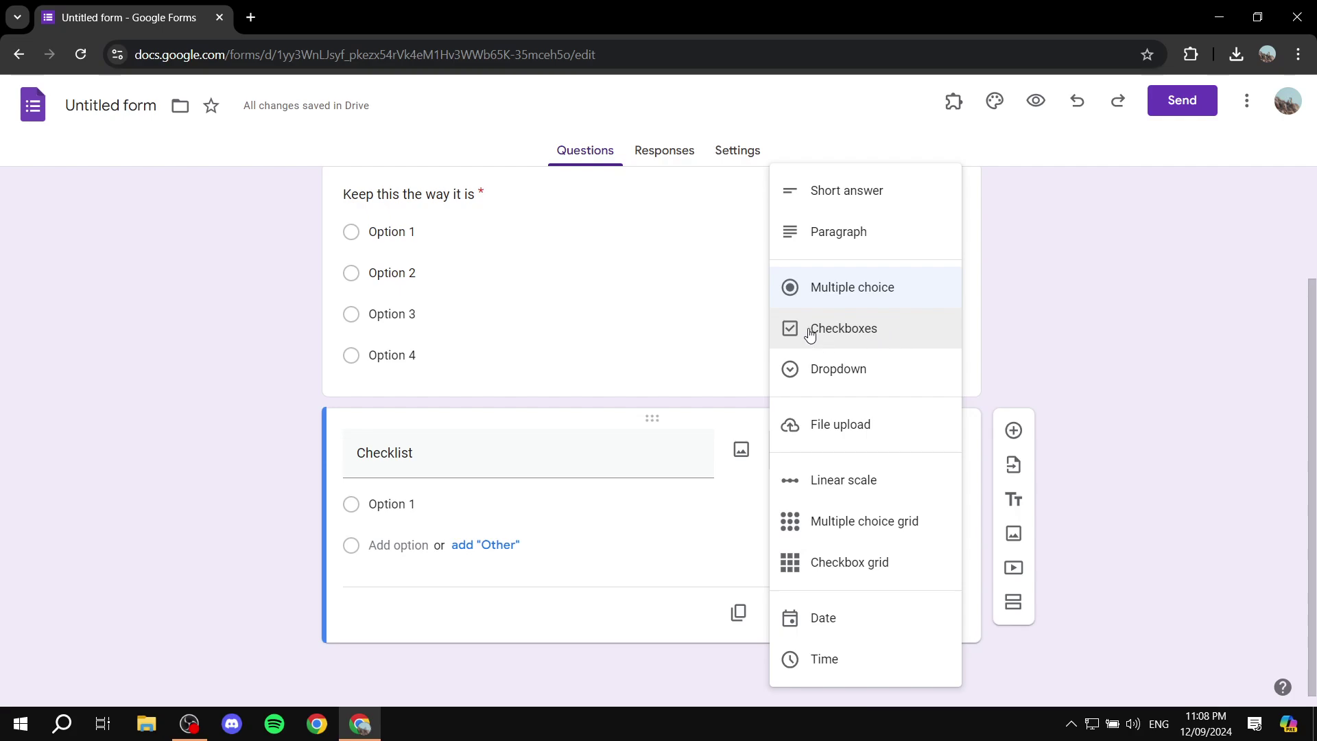
left_click(874, 330)
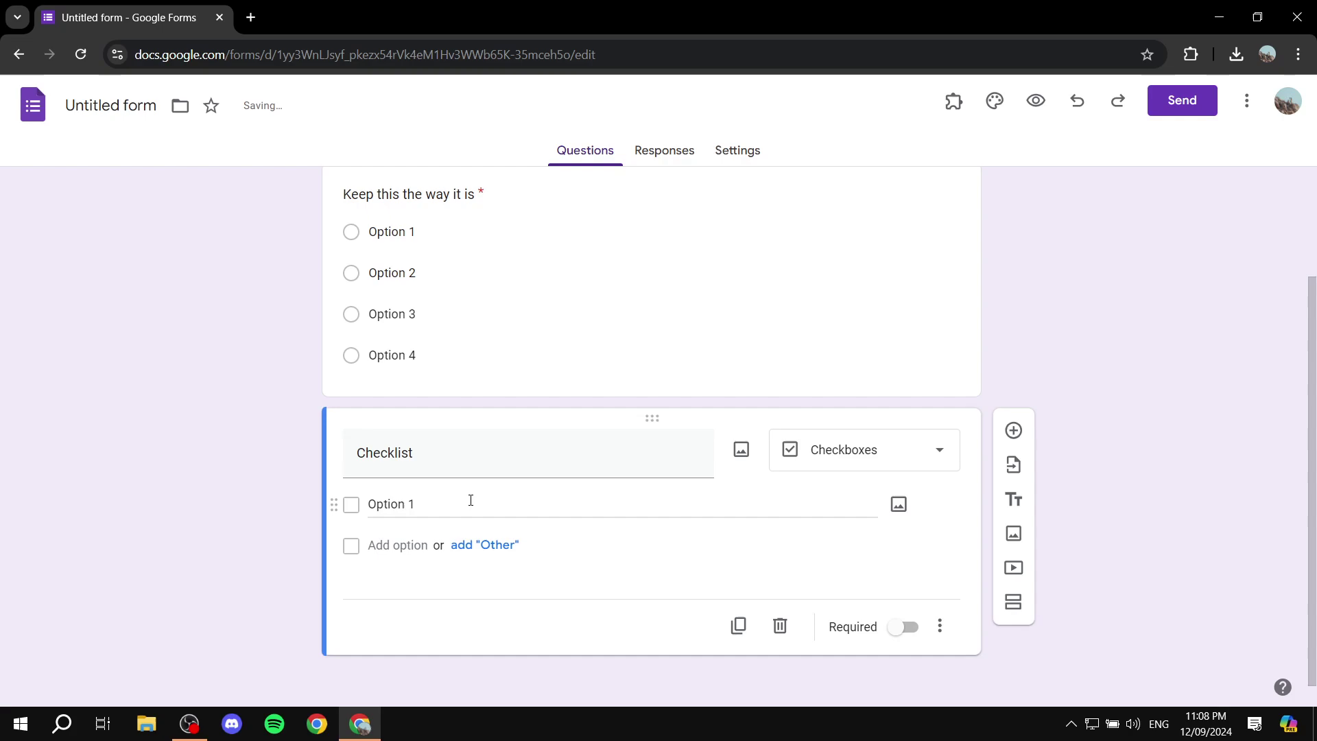
Give the Checklist question Options 2 through 6 and mark it required.
left_click(449, 504)
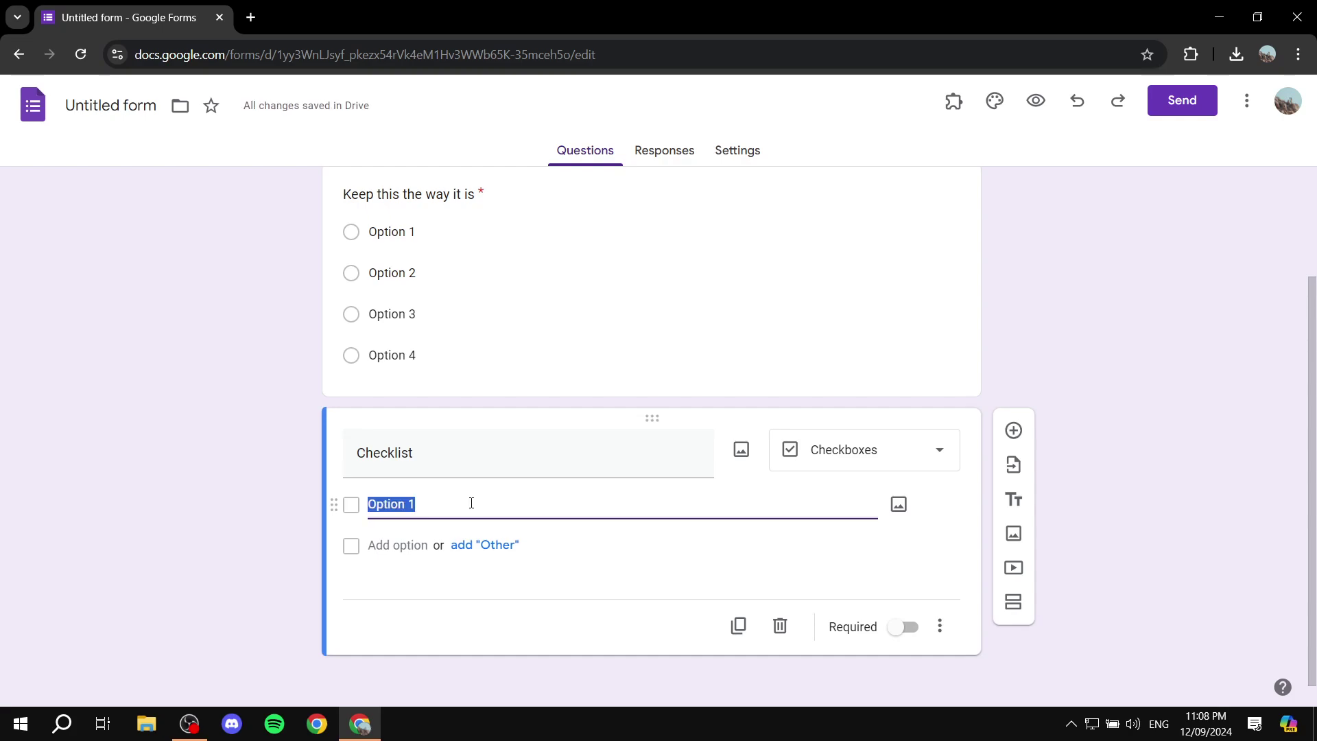
left_click(400, 544)
left_click(403, 585)
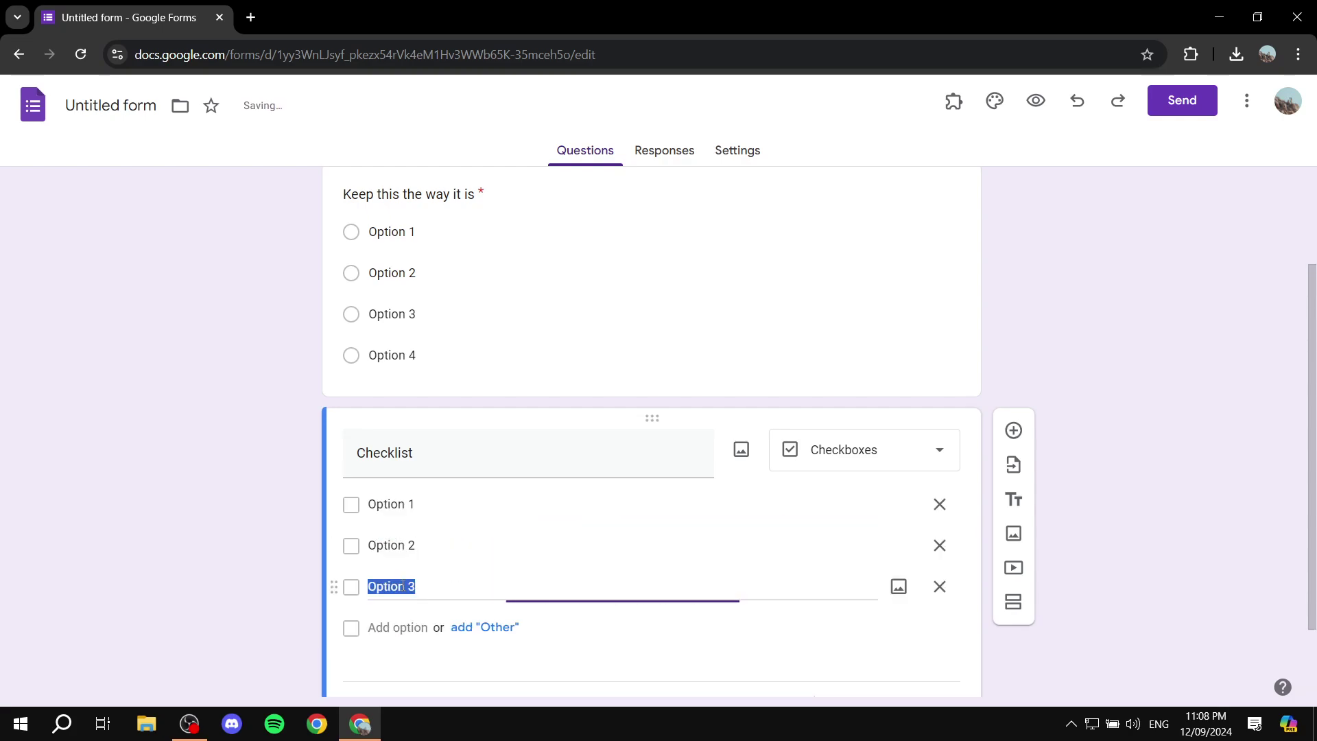
left_click(387, 626)
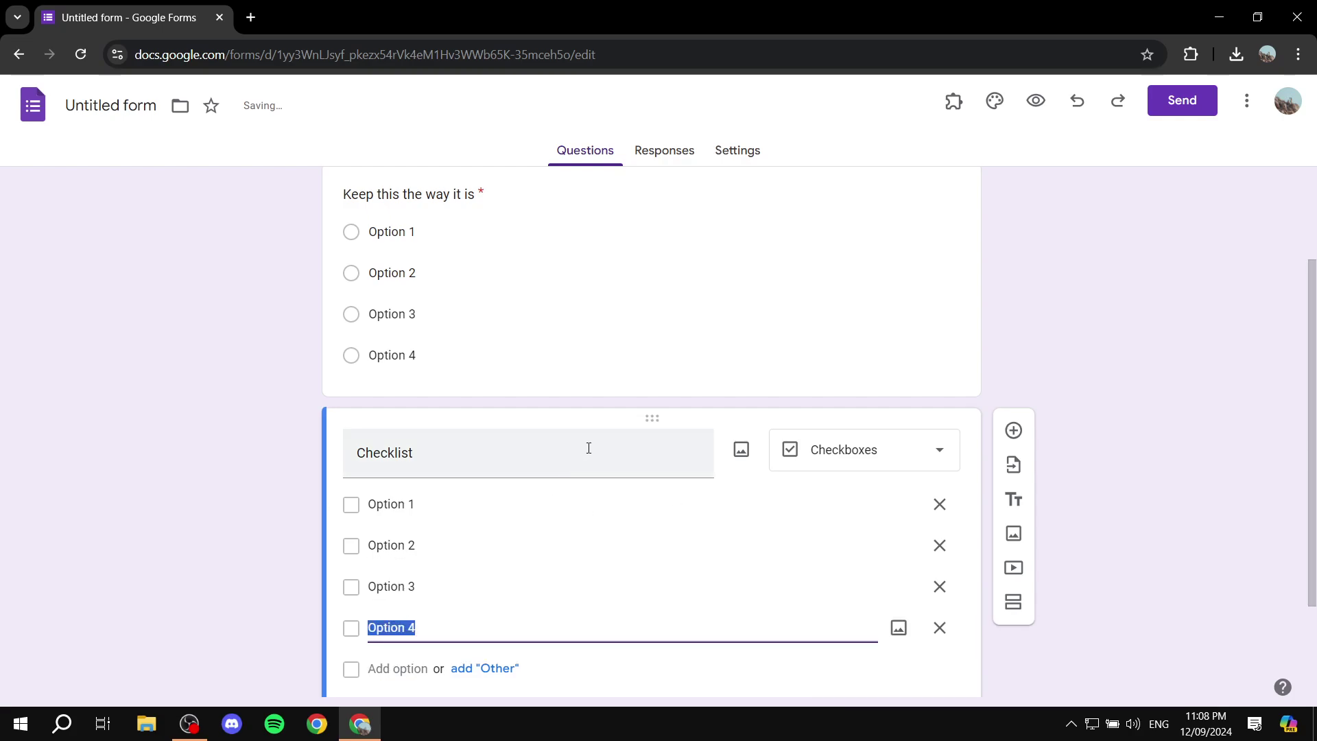
scroll(498, 414, "up", 1)
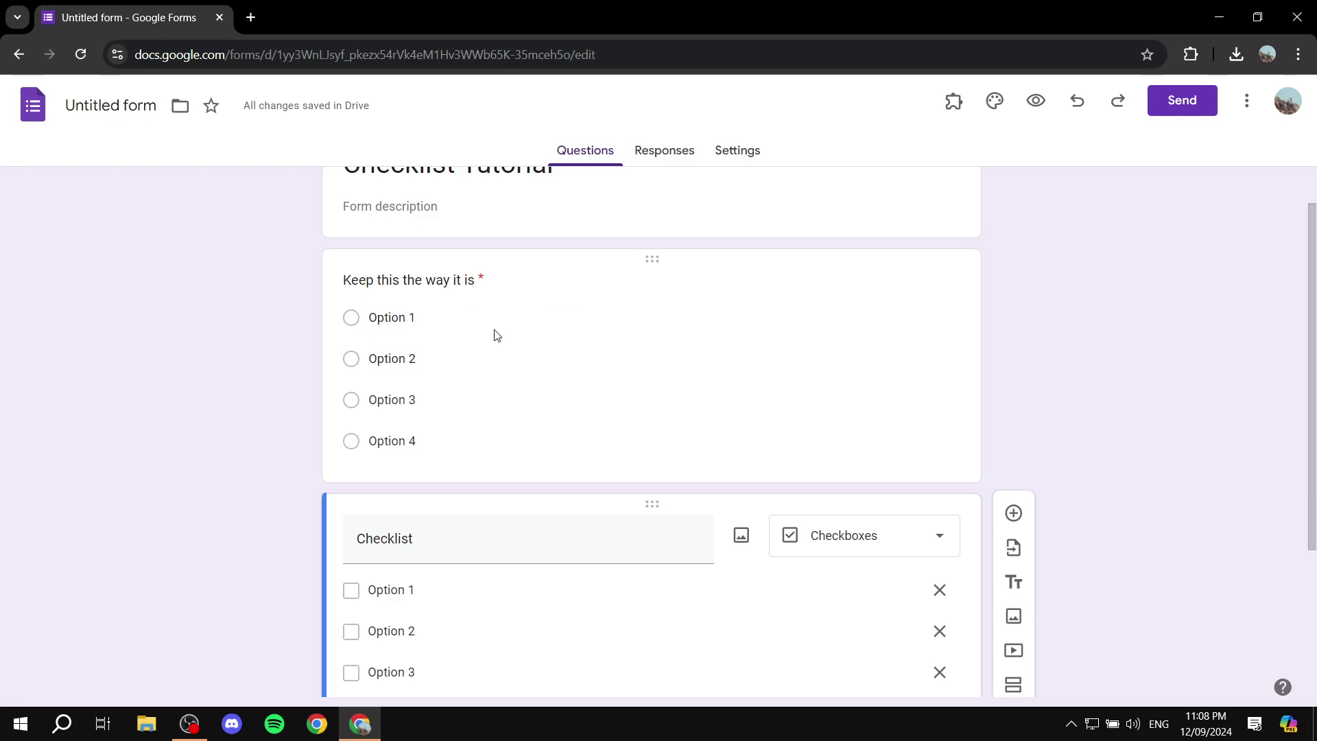
scroll(661, 347, "down", 3)
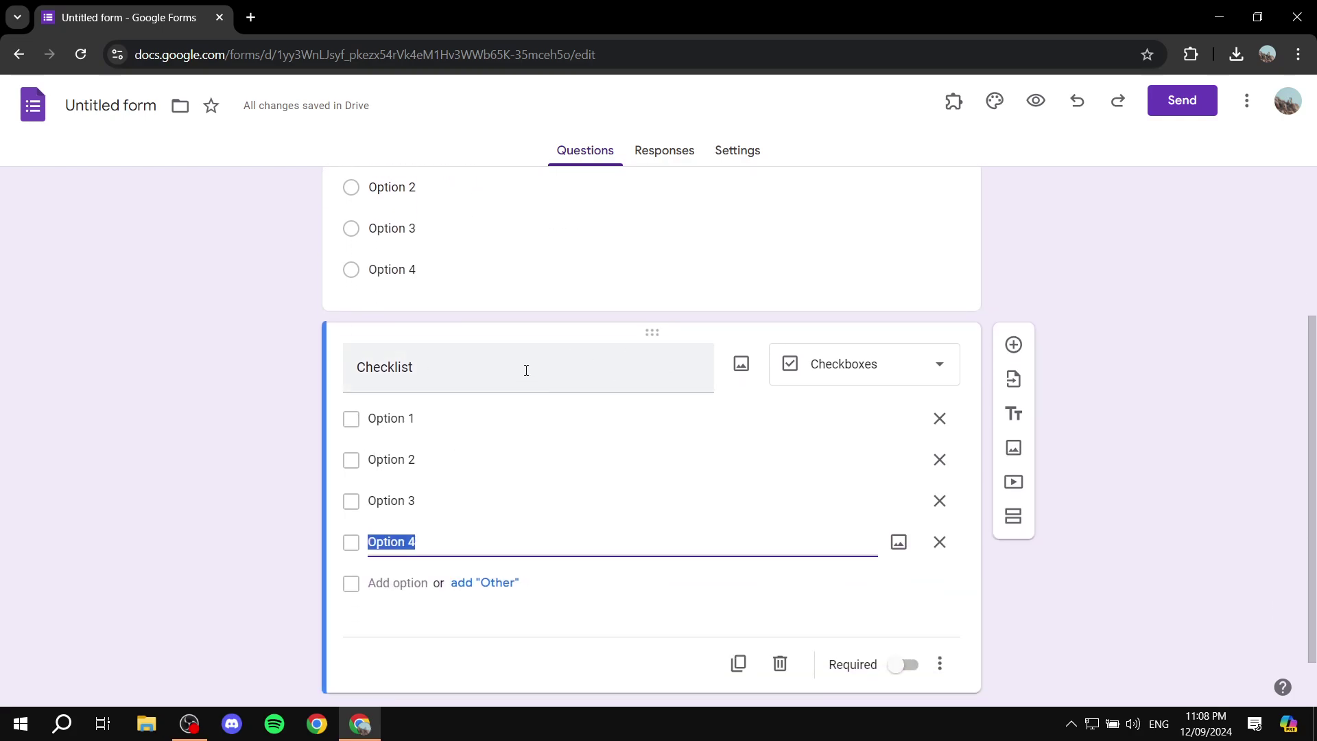
left_click(402, 582)
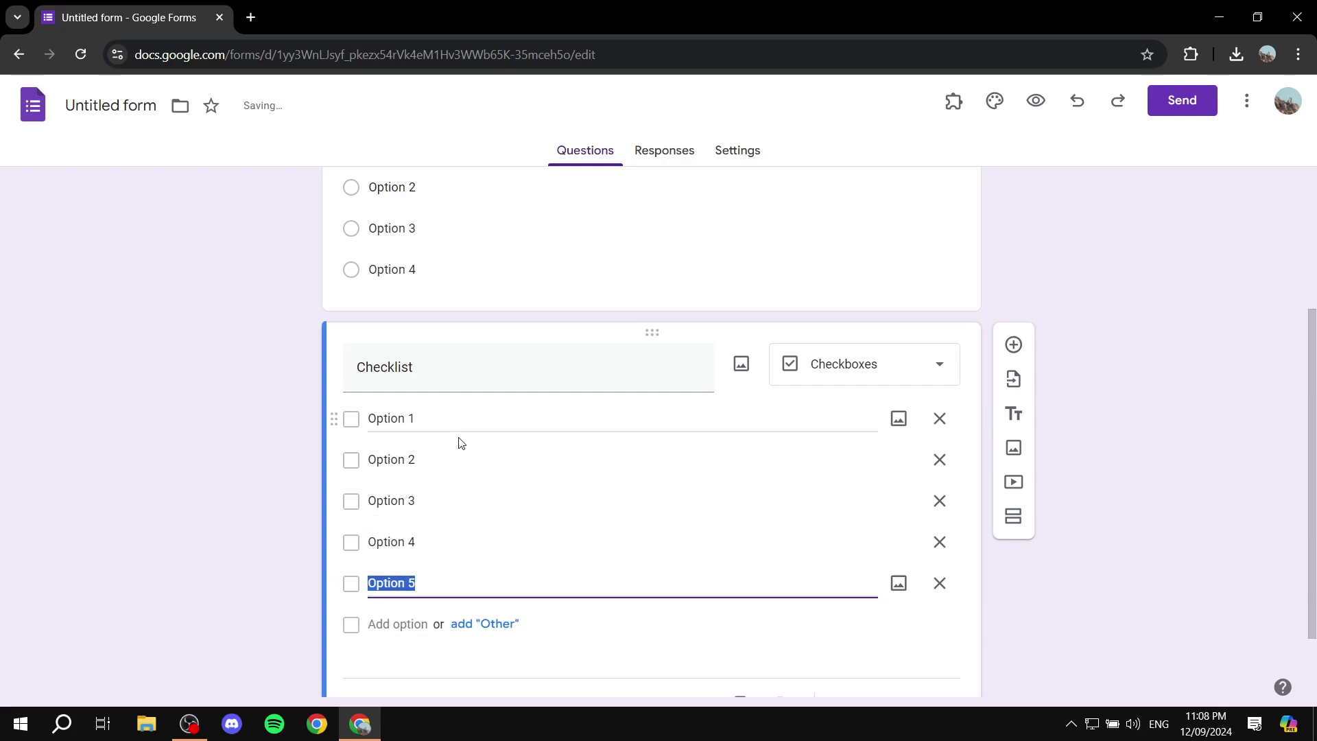
left_click(398, 624)
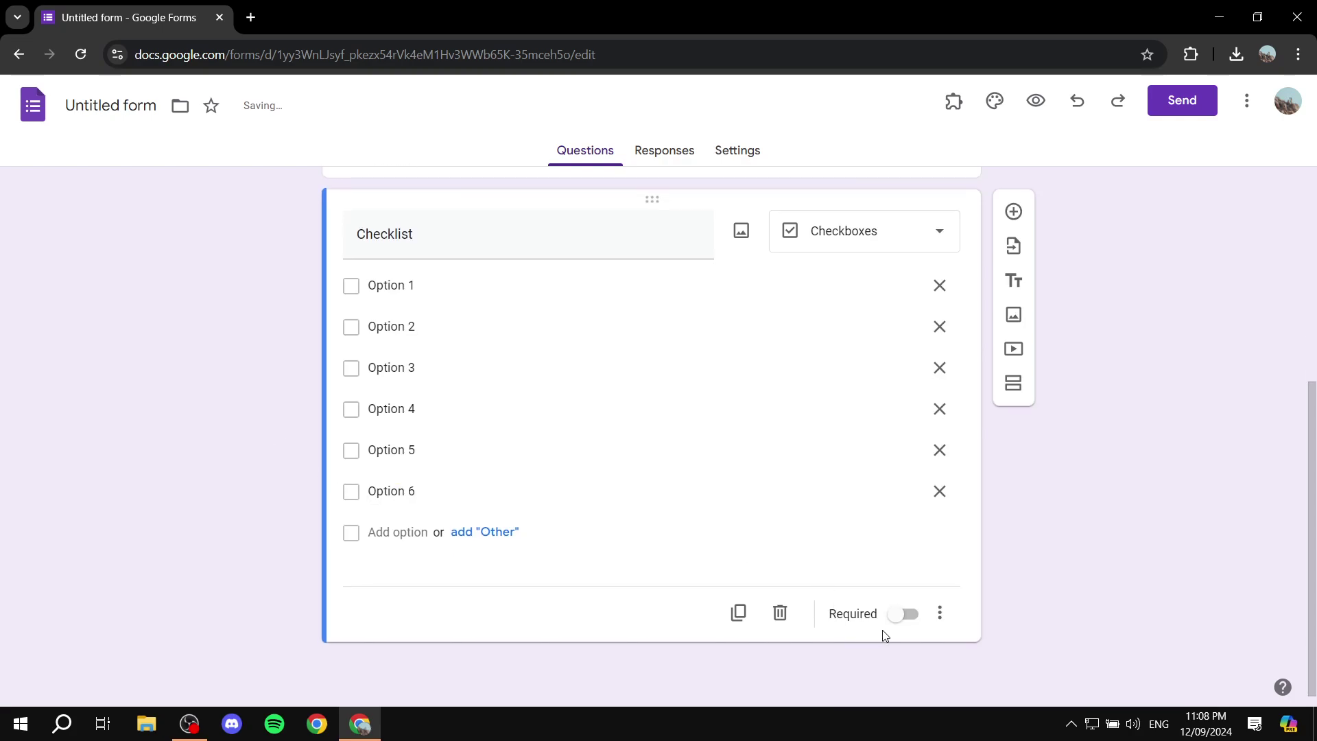
left_click(896, 616)
mouse_move(617, 492)
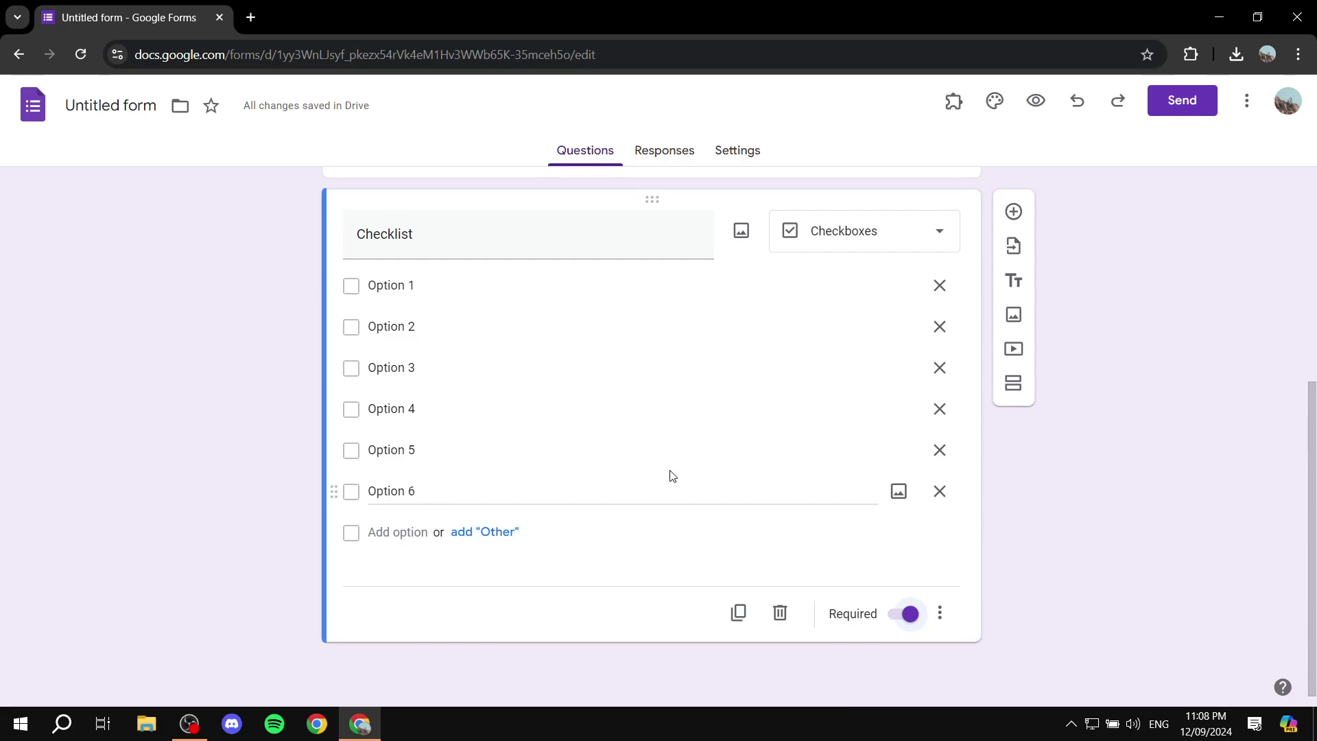
Copy the form's shareable link from the Send dialog.
scroll(638, 476, "up", 2)
scroll(412, 616, "up", 1)
scroll(611, 533, "up", 2)
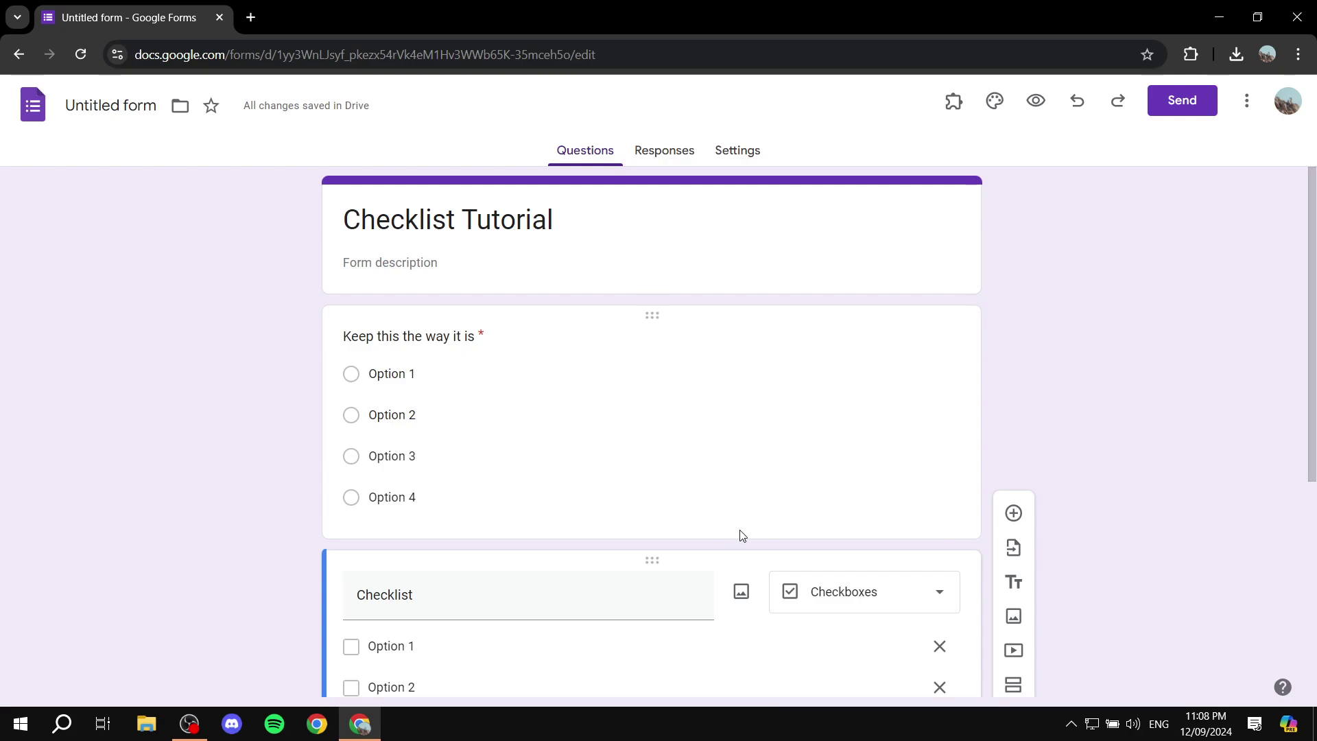
mouse_move(652, 421)
left_click(1180, 104)
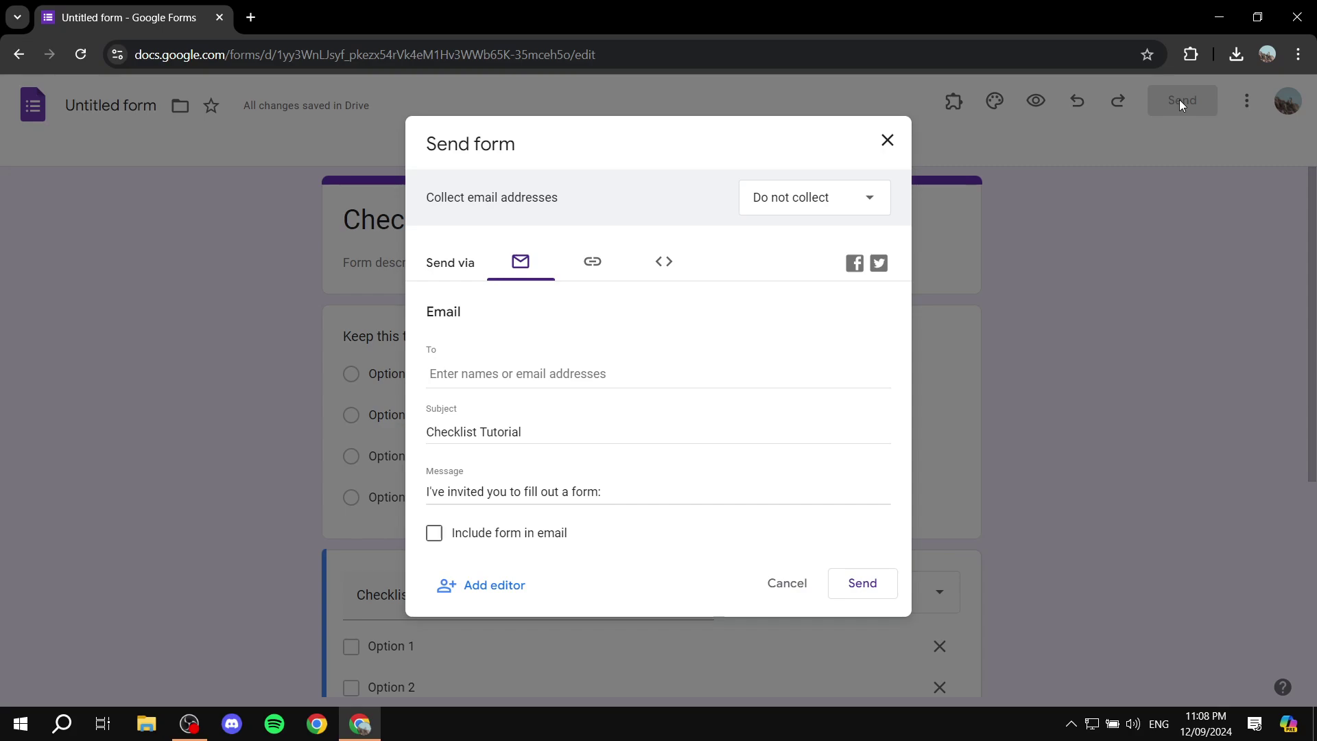
left_click(592, 263)
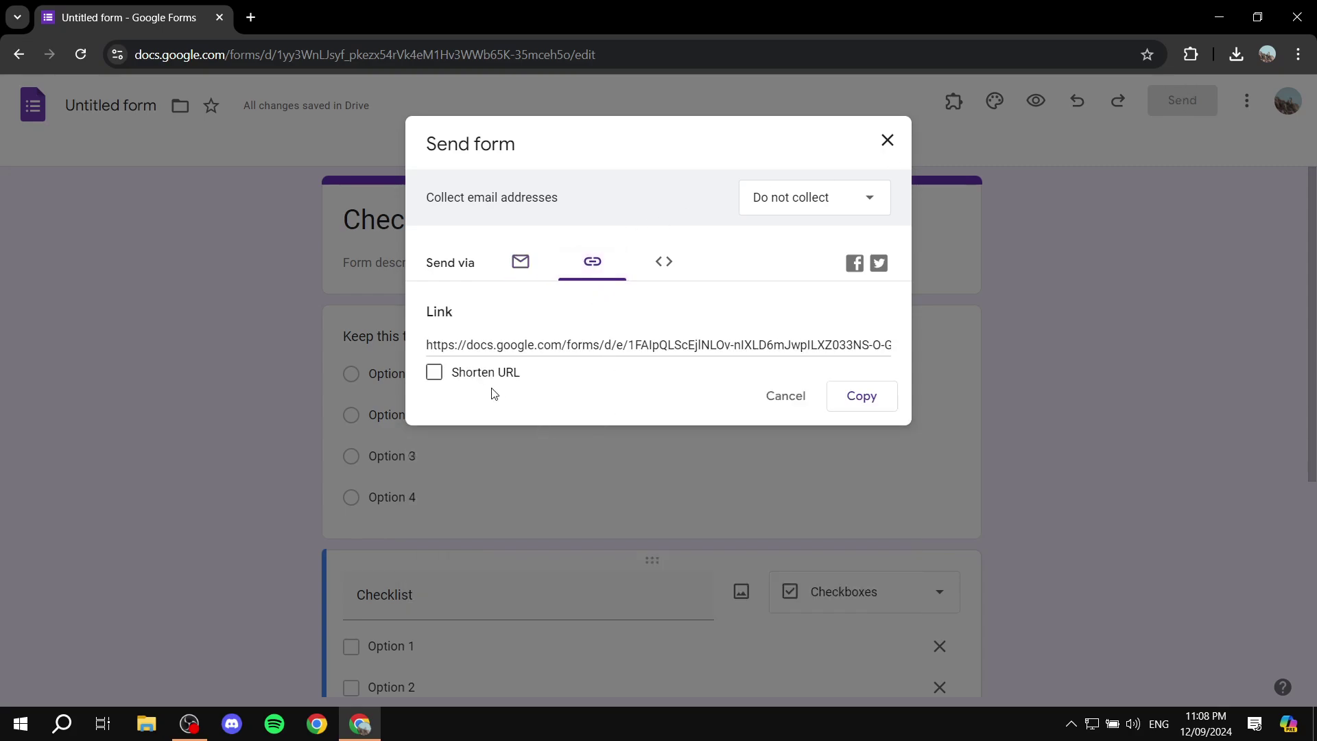
left_click(848, 398)
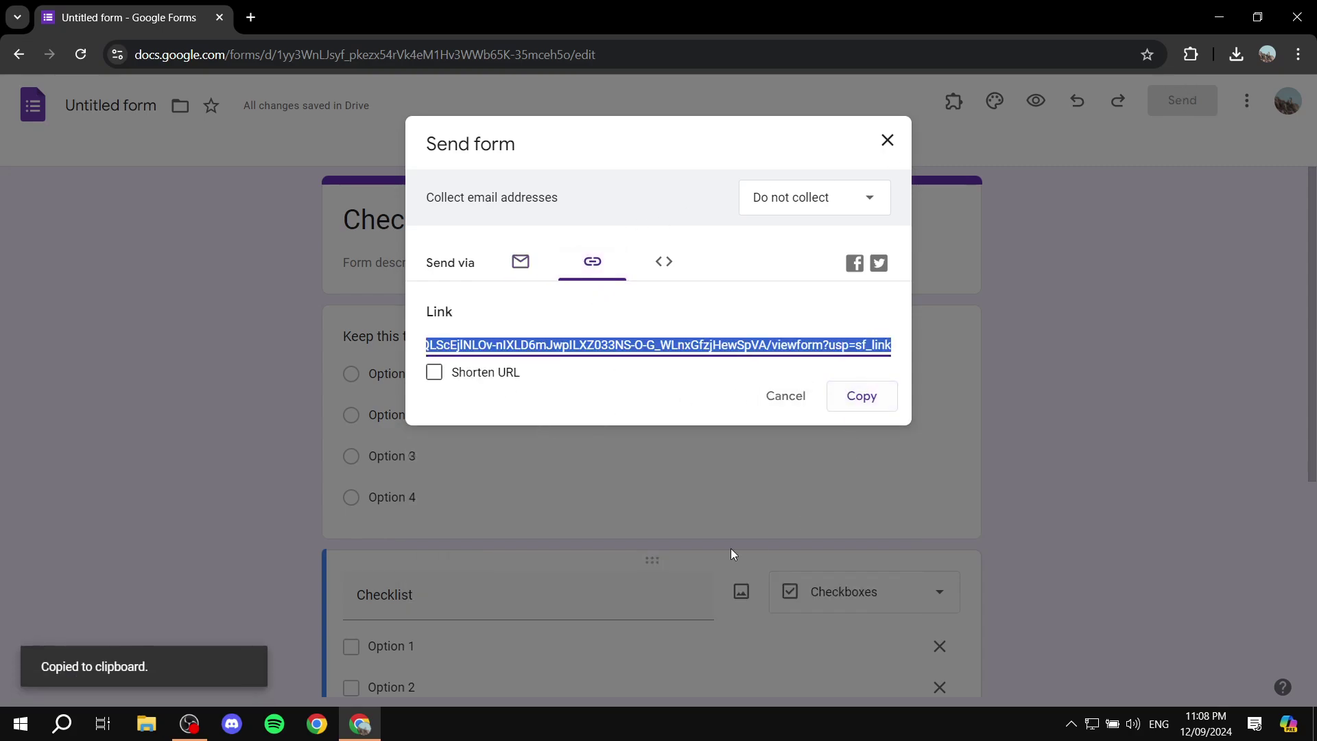
left_click(887, 141)
Paste the copied link into a new tab to load the live form.
left_click(250, 17)
left_click(301, 46)
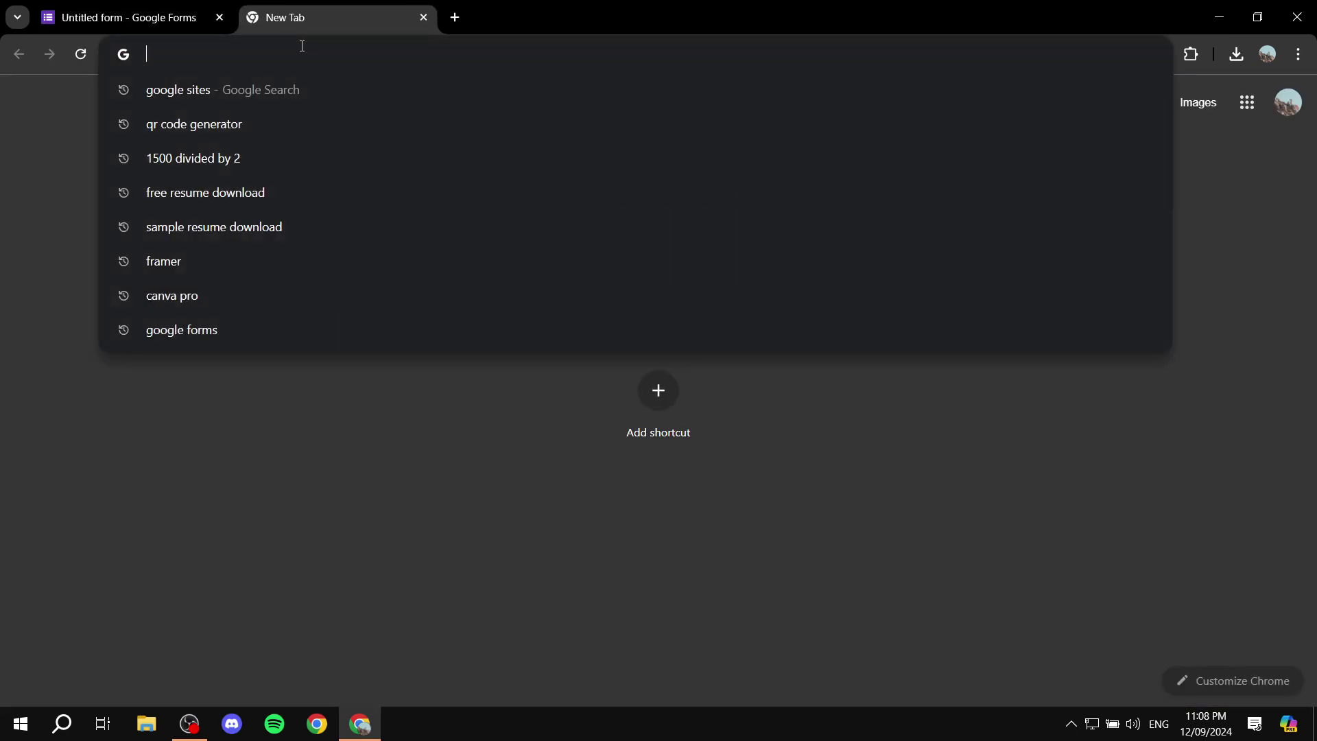
key("ctrl+v")
key("Return")
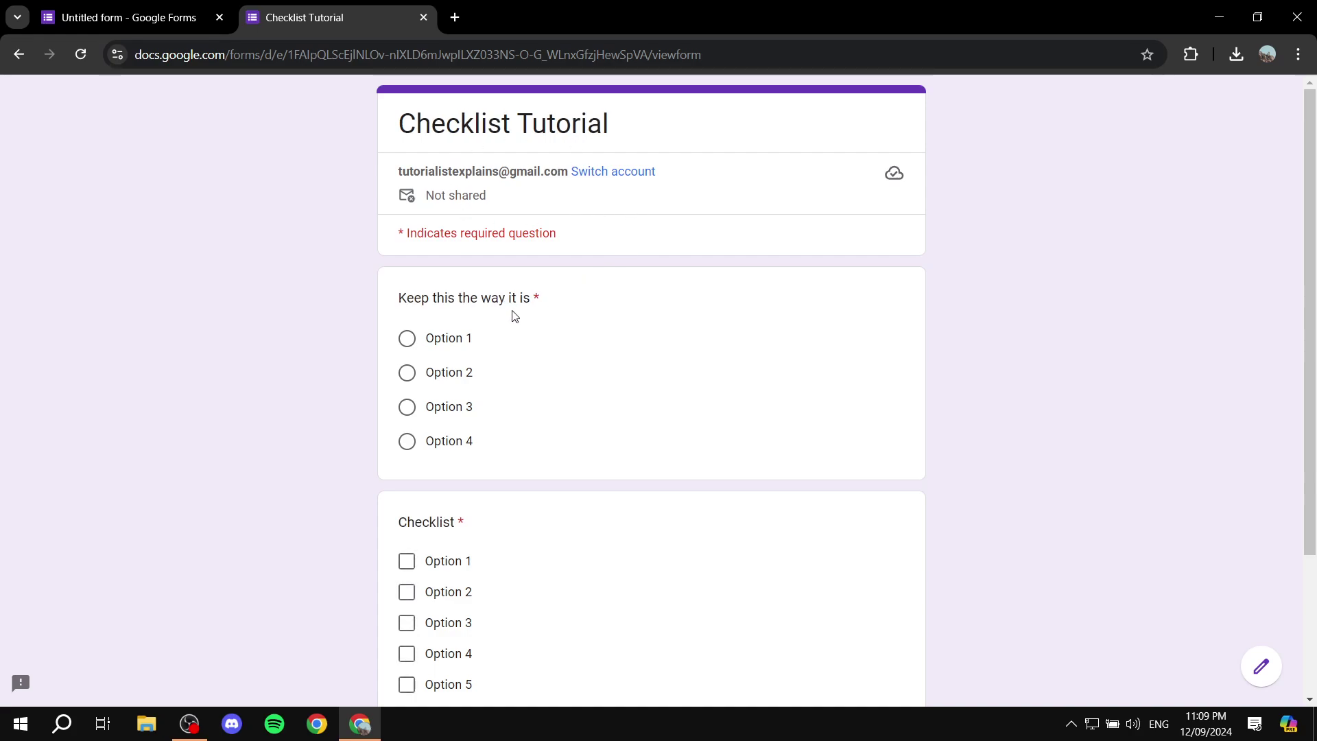
left_click_drag(382, 299, 588, 293)
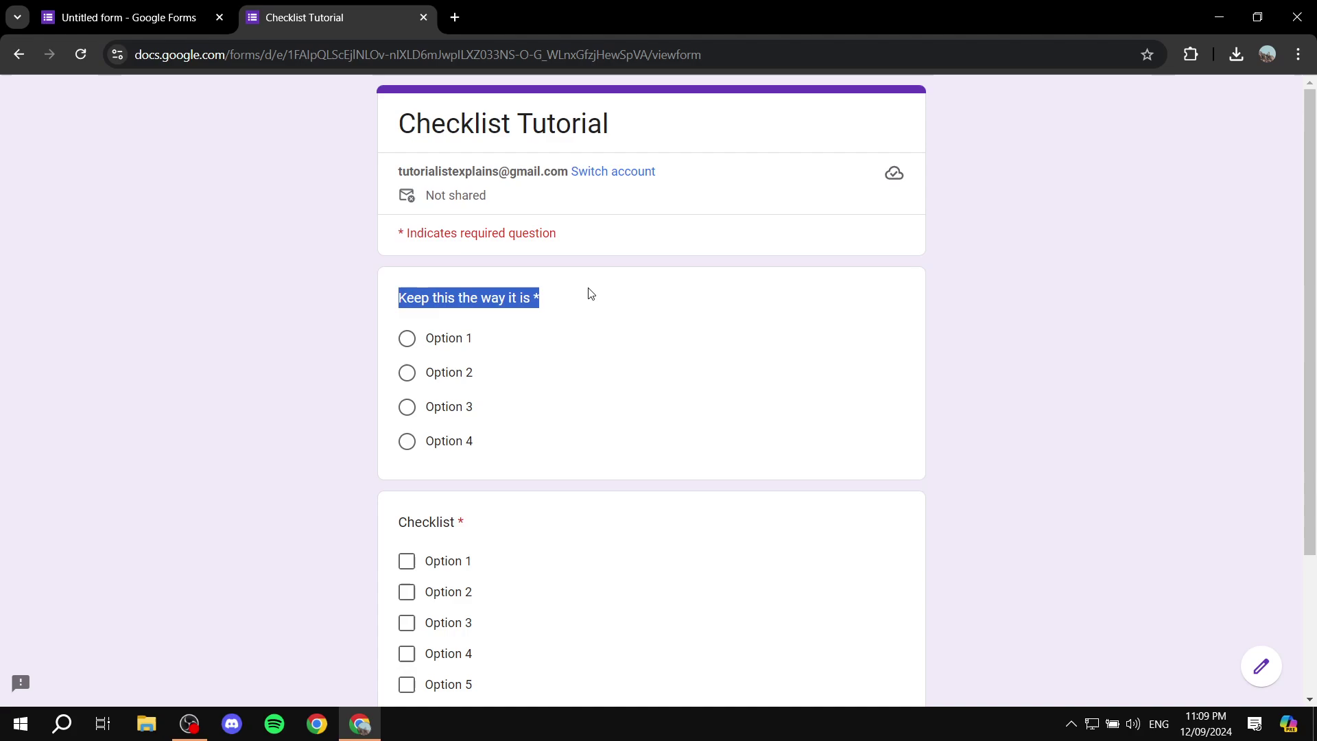
left_click(525, 354)
Answer the first question with Option 2 after trying the other choices.
left_click(407, 372)
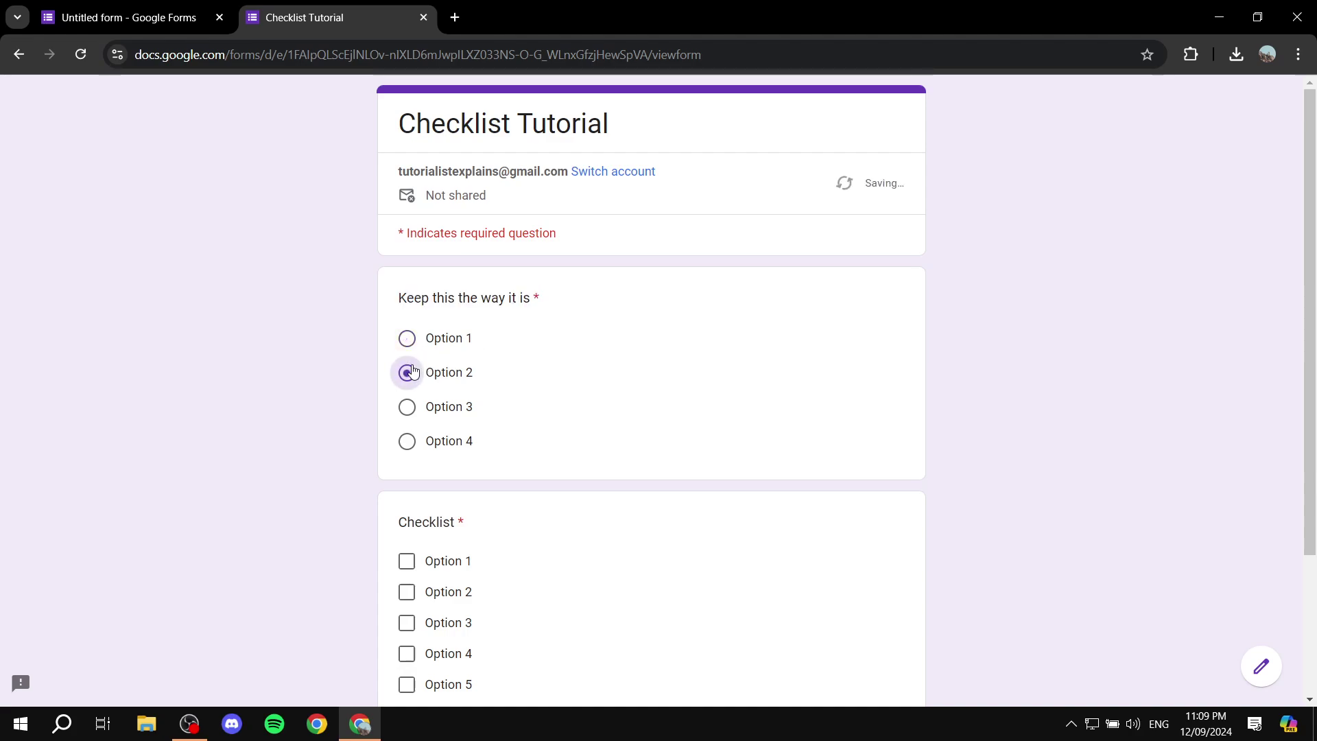
left_click(408, 339)
left_click(407, 406)
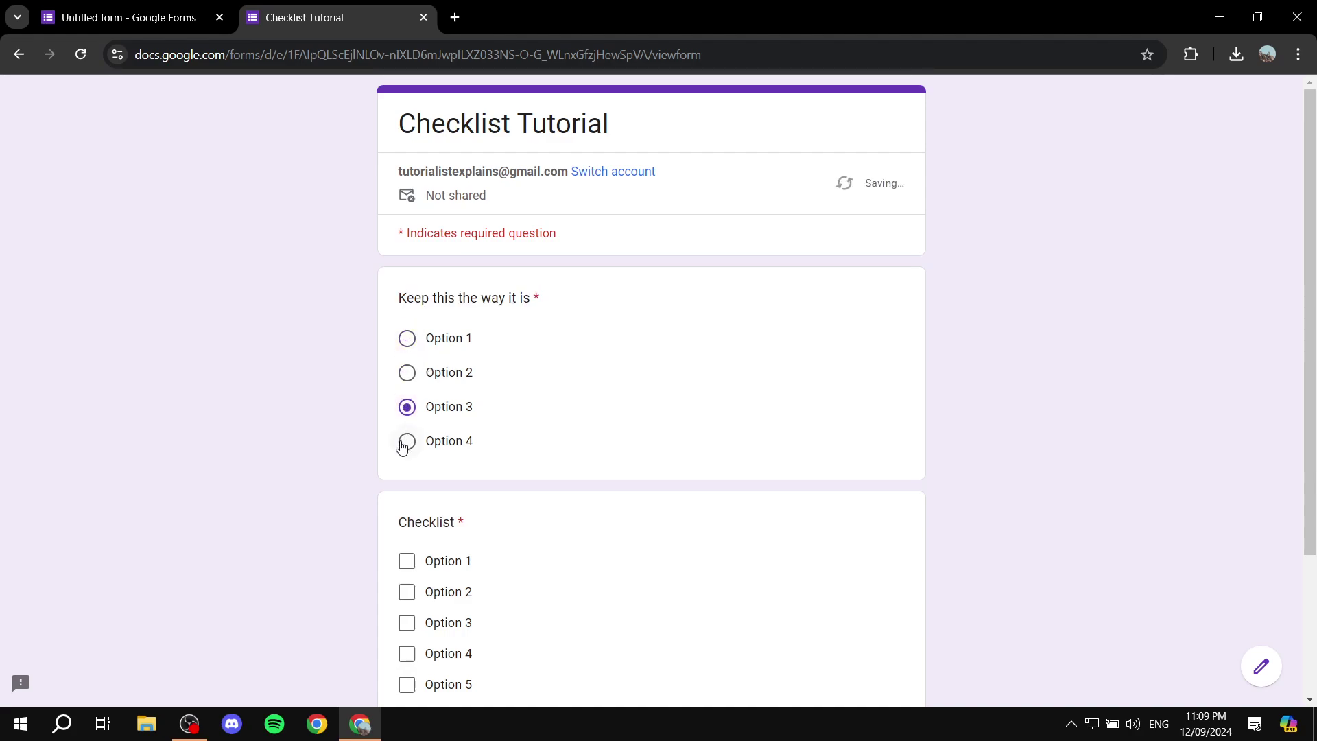
left_click(406, 441)
left_click(408, 375)
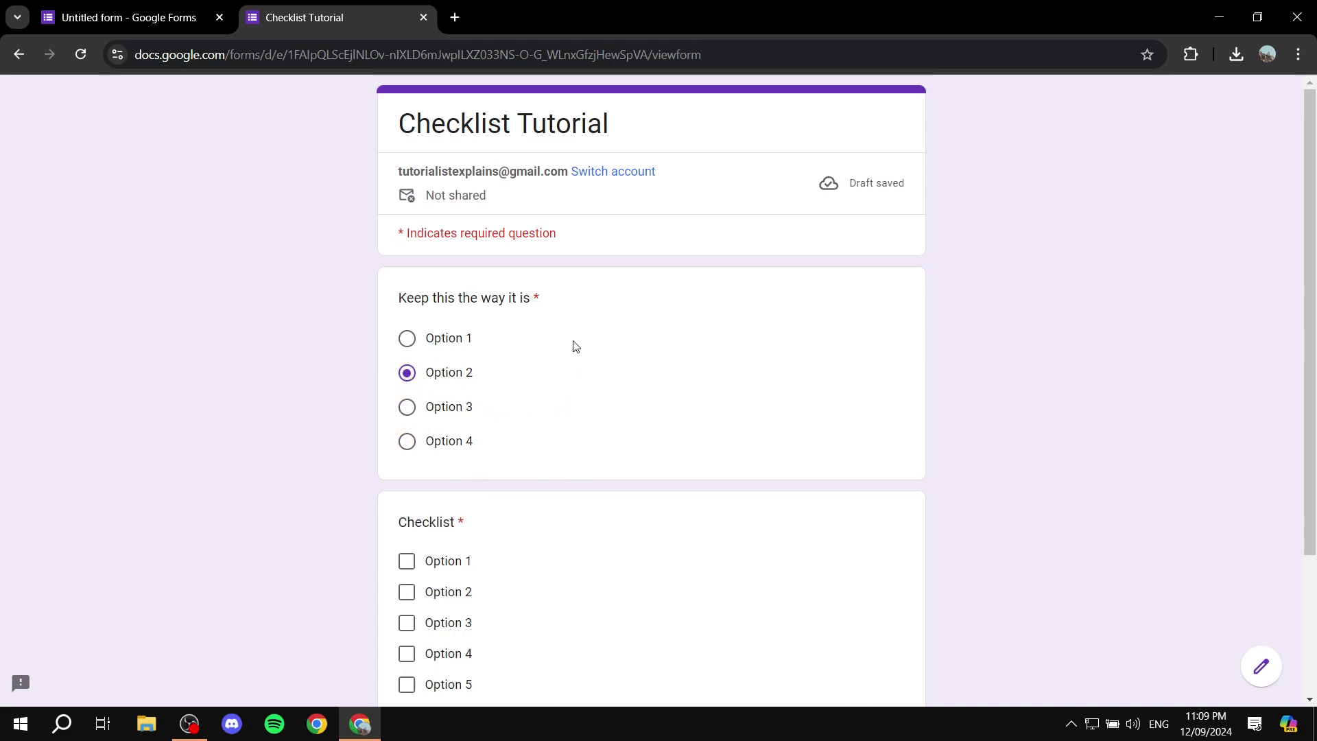
left_click(406, 338)
left_click(406, 372)
Tick Options 1, 3, 4 and 6 in the Checklist question.
scroll(601, 332, "down", 3)
left_click(407, 395)
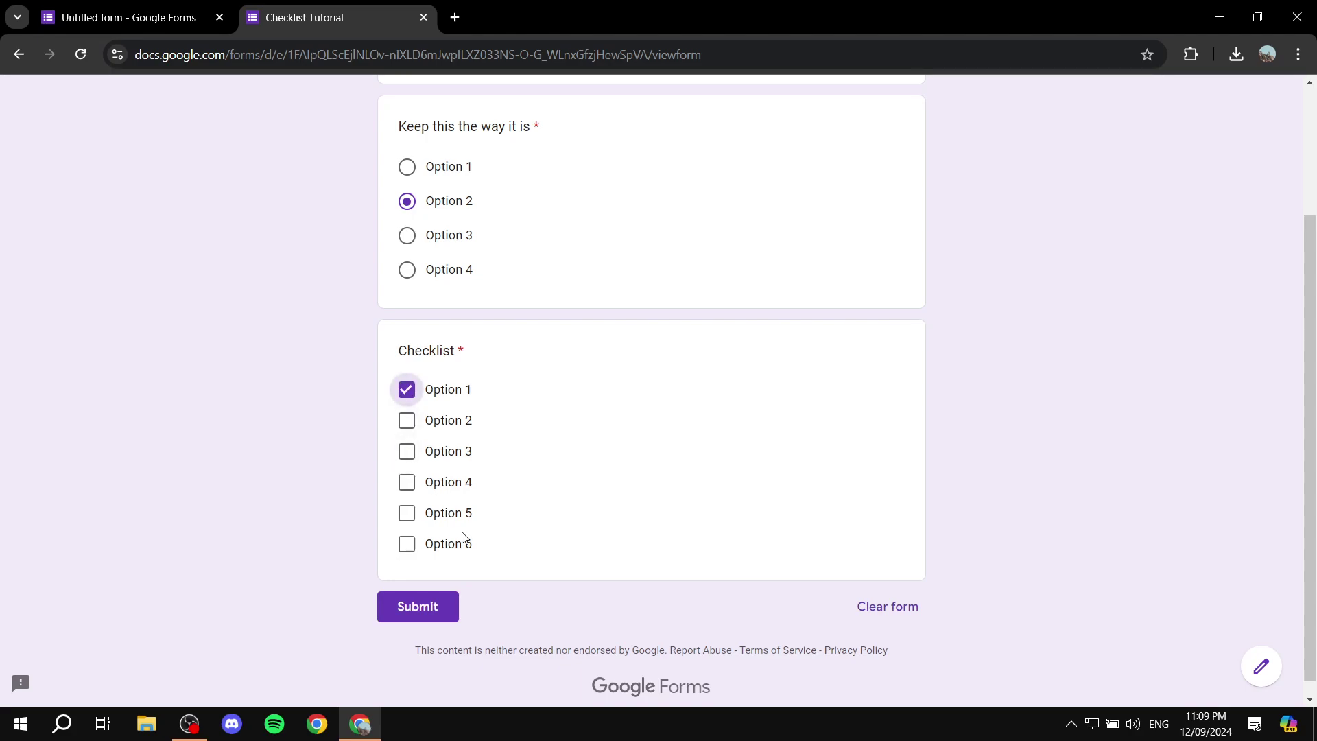
left_click(408, 458)
left_click(406, 487)
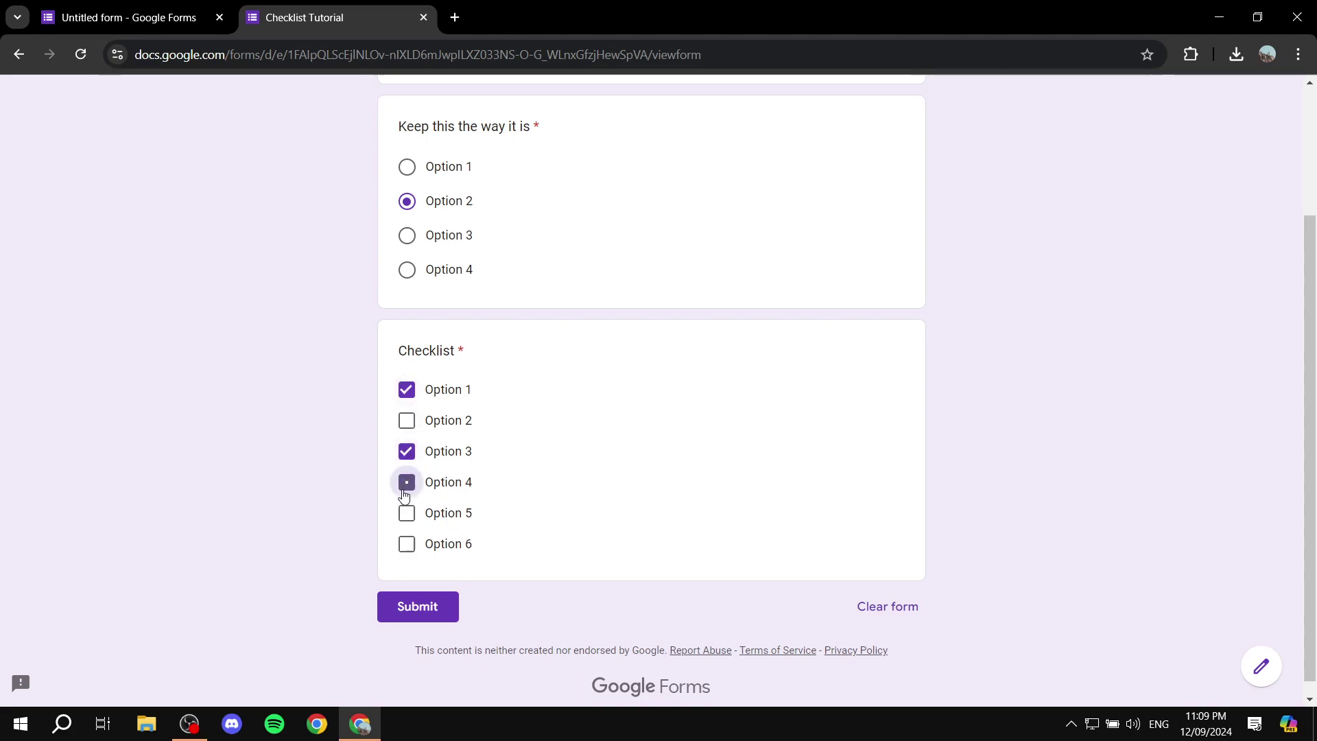
left_click(407, 545)
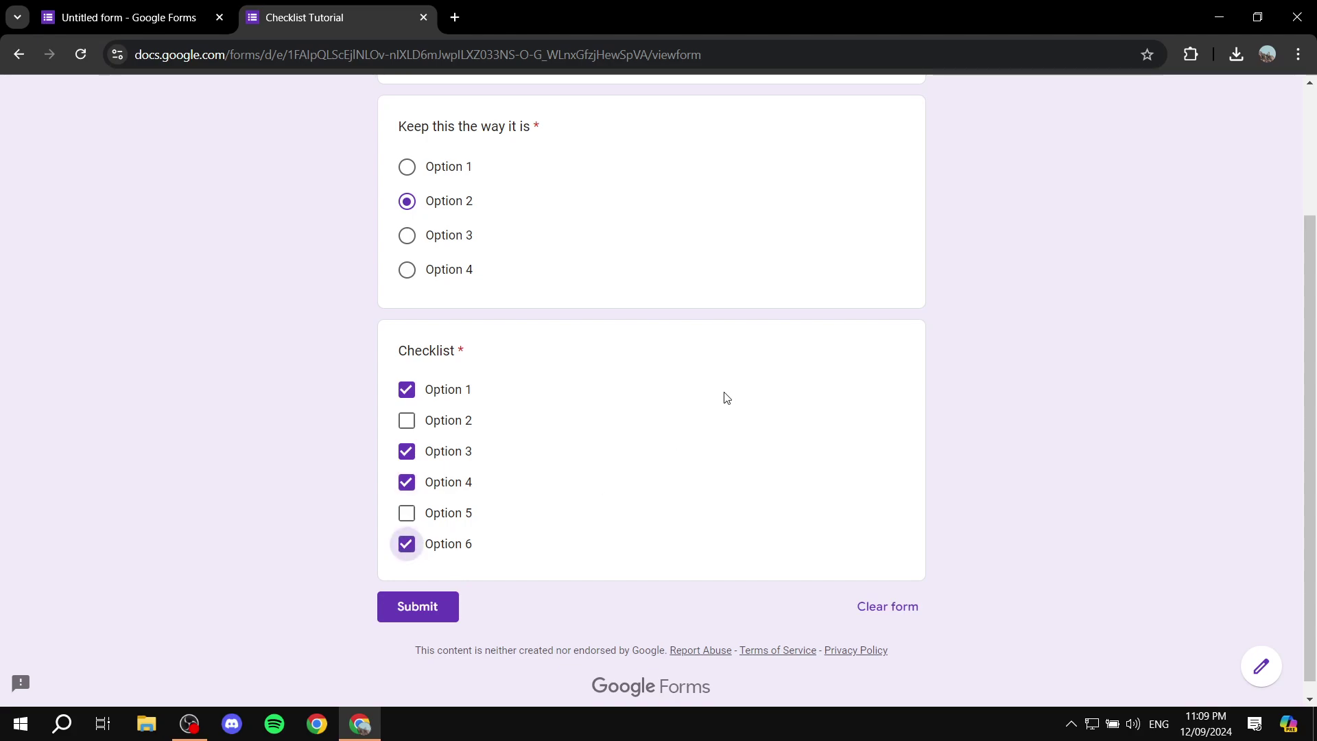
scroll(732, 386, "up", 3)
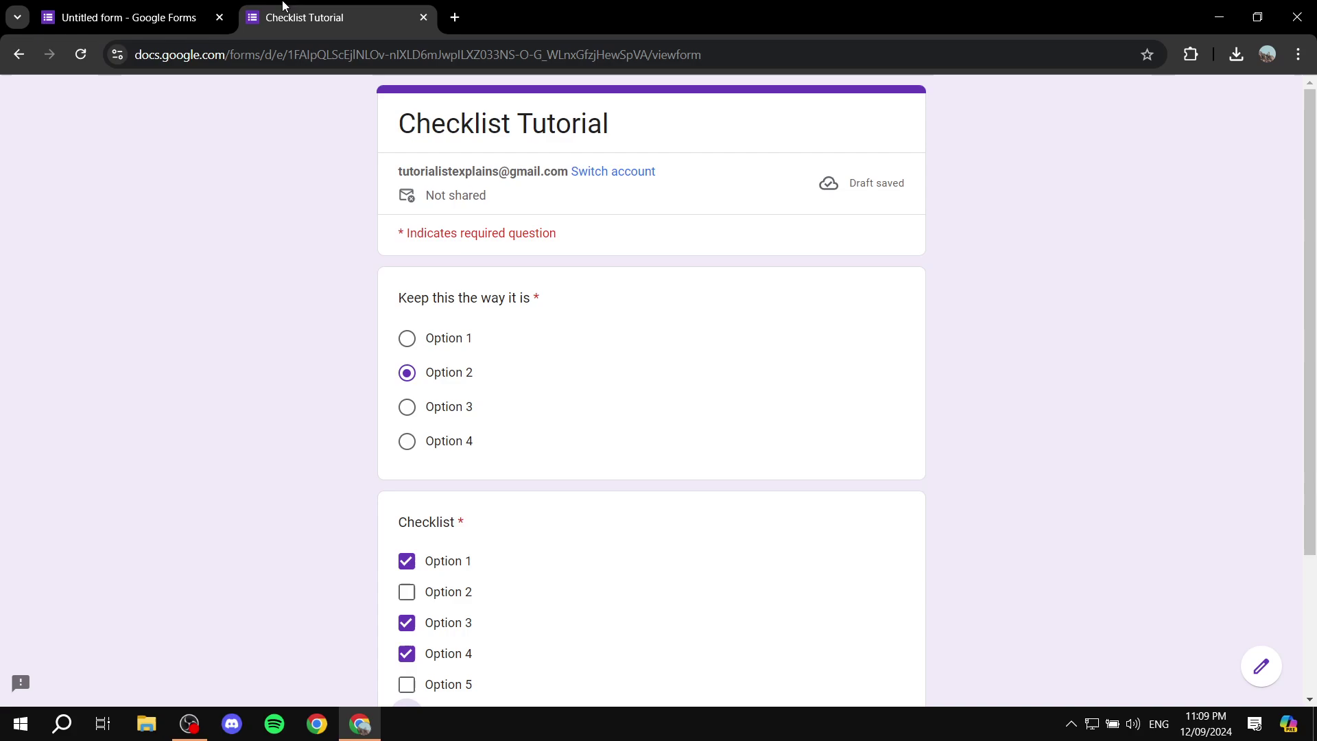
Back in the editor, add a third question titled 'With the checklist'.
left_click(424, 17)
scroll(997, 393, "down", 4)
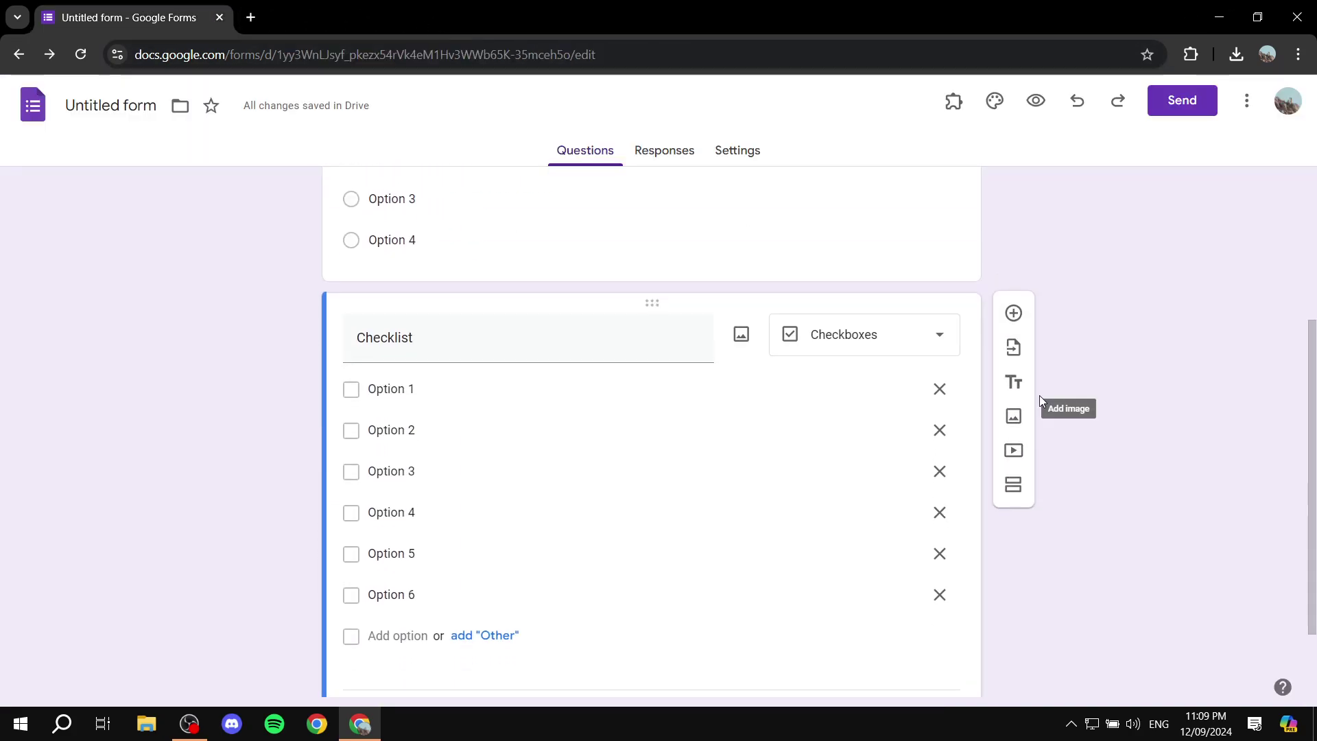
left_click(1020, 308)
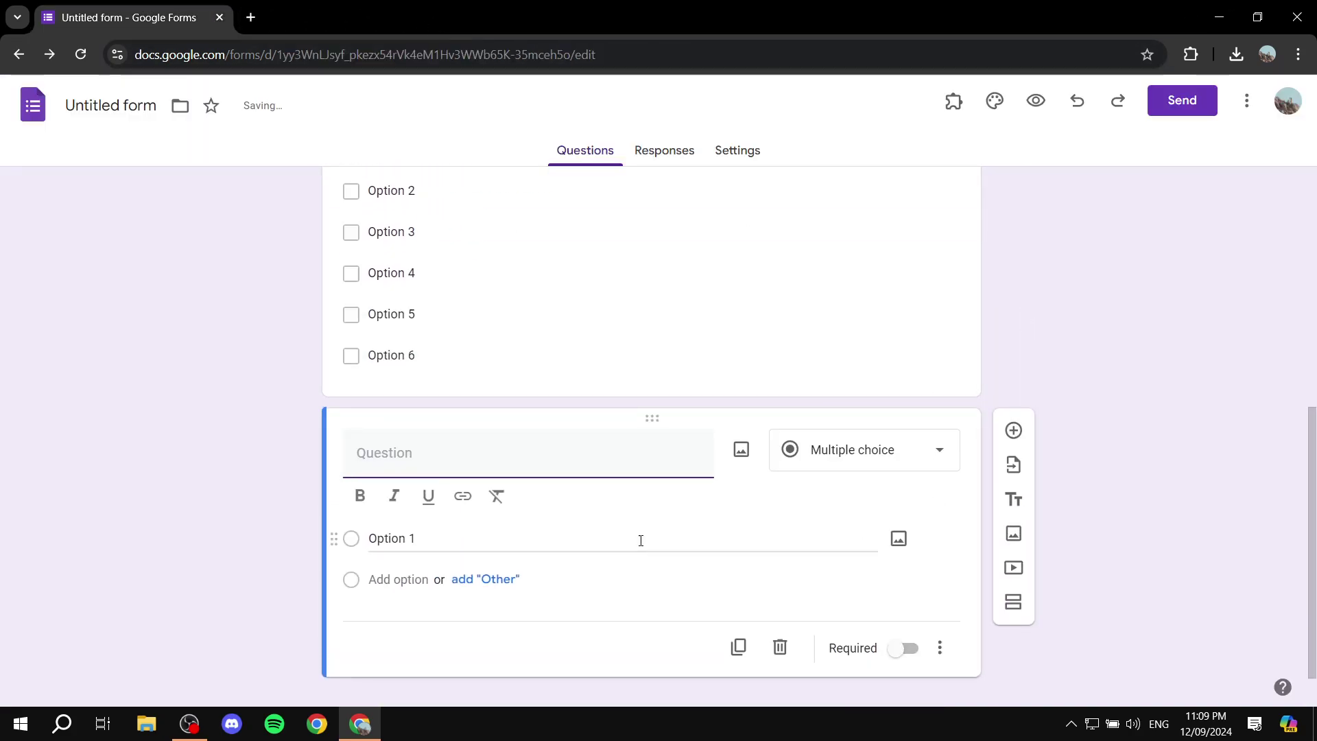
type("With th")
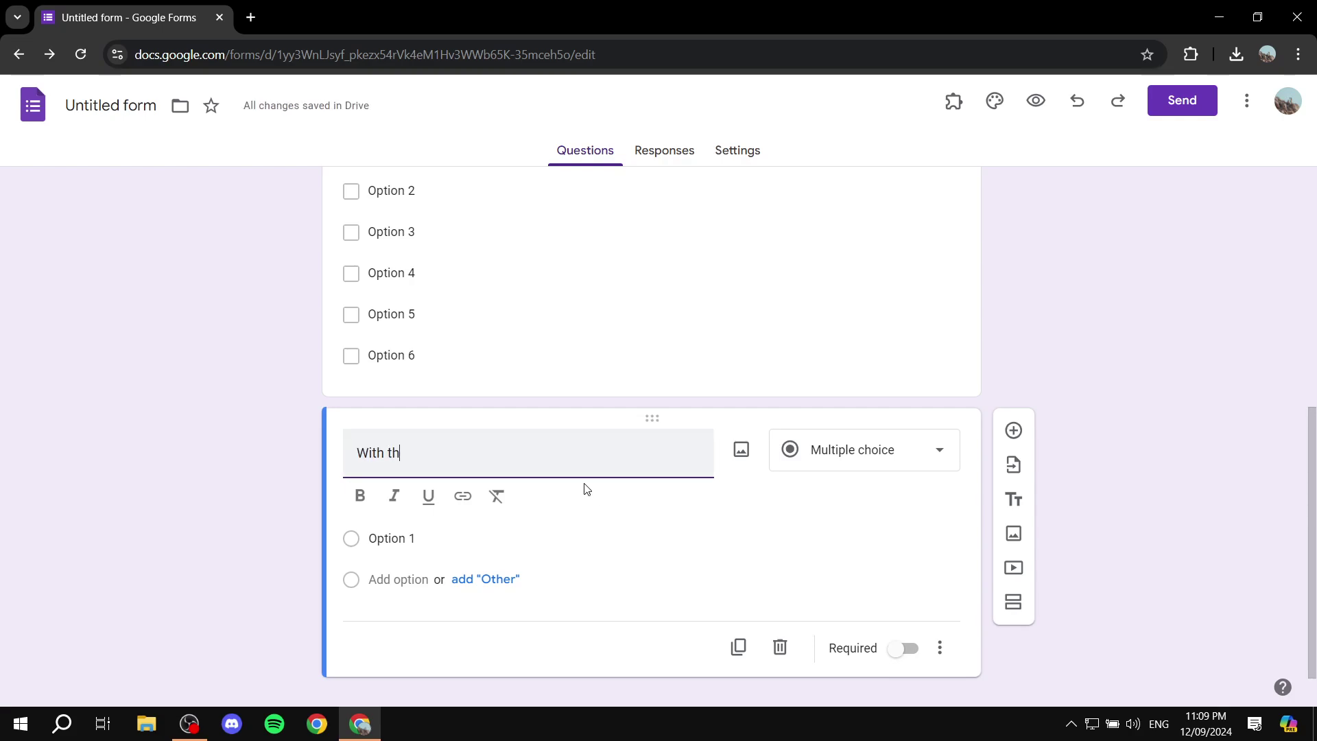
type("e checklist")
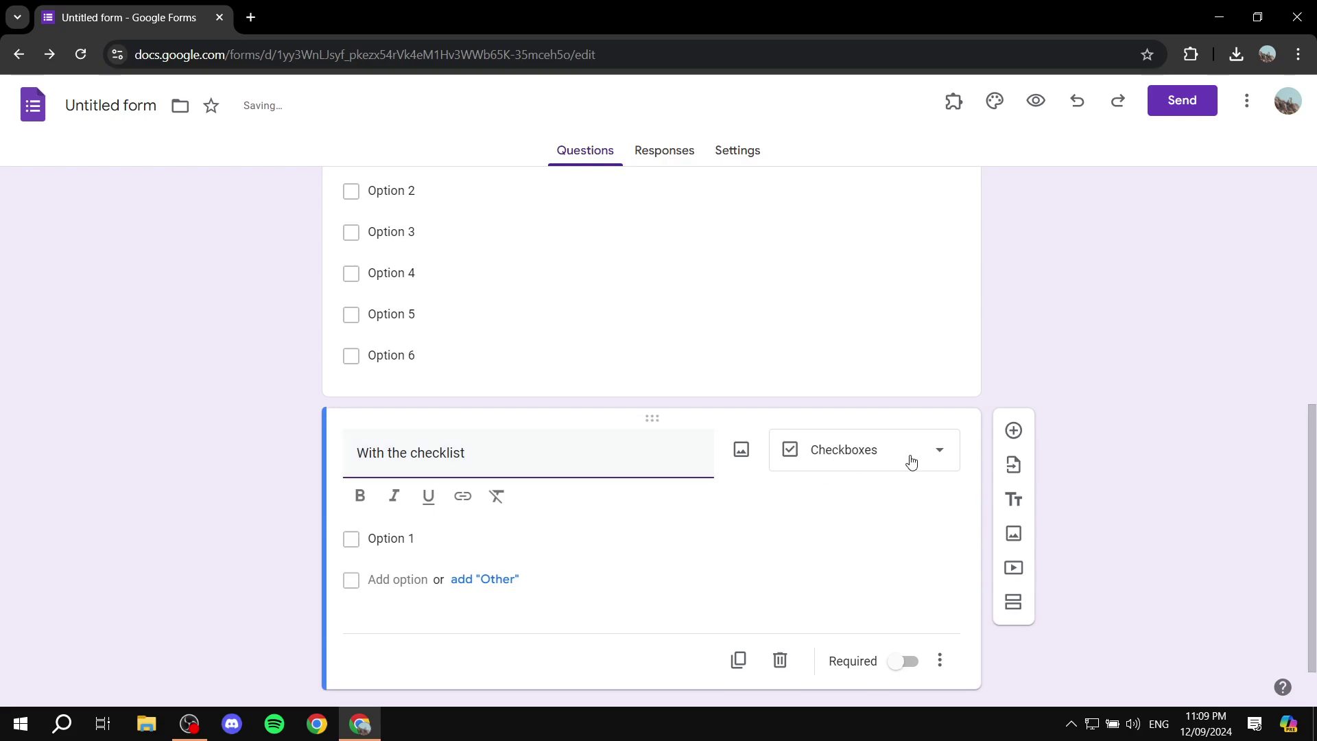
left_click_drag(483, 453, 410, 453)
left_click(407, 453)
Make the new question a Checkboxes question and add a second option.
left_click(890, 447)
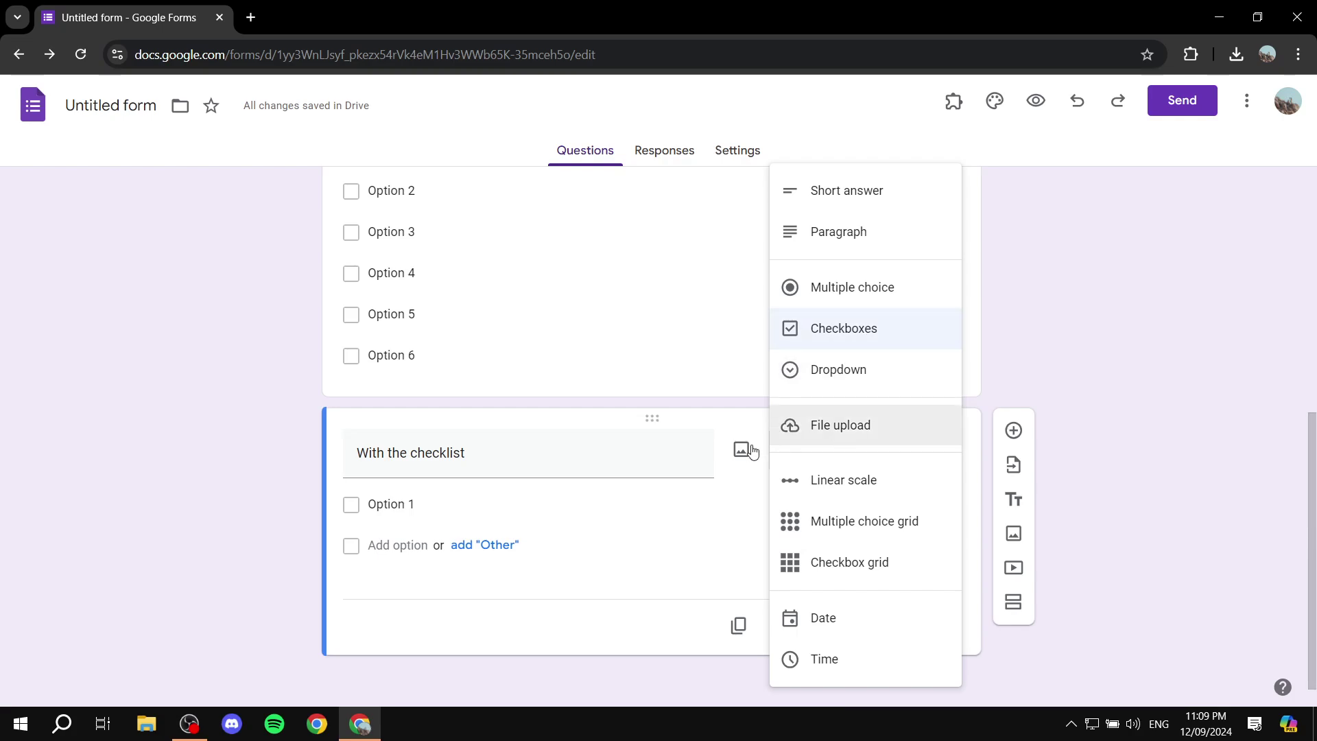
left_click(412, 544)
left_click(236, 547)
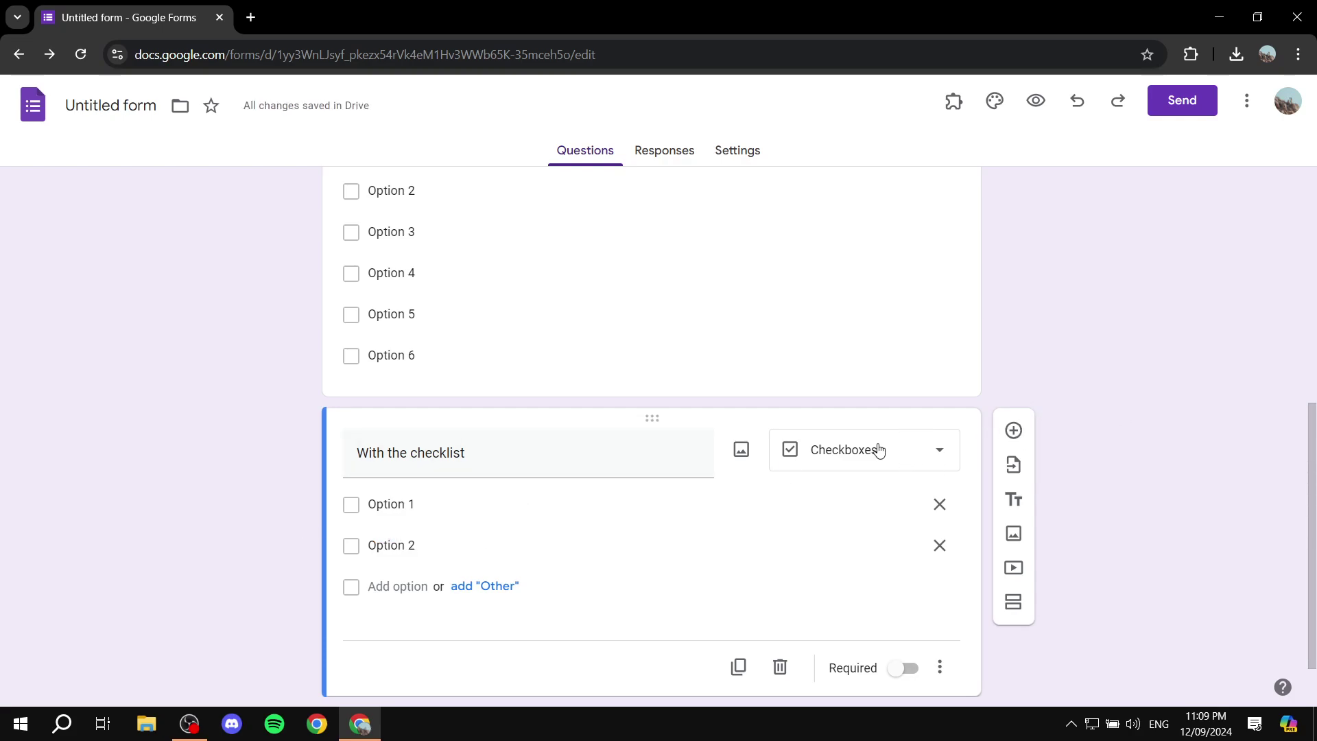
mouse_move(617, 504)
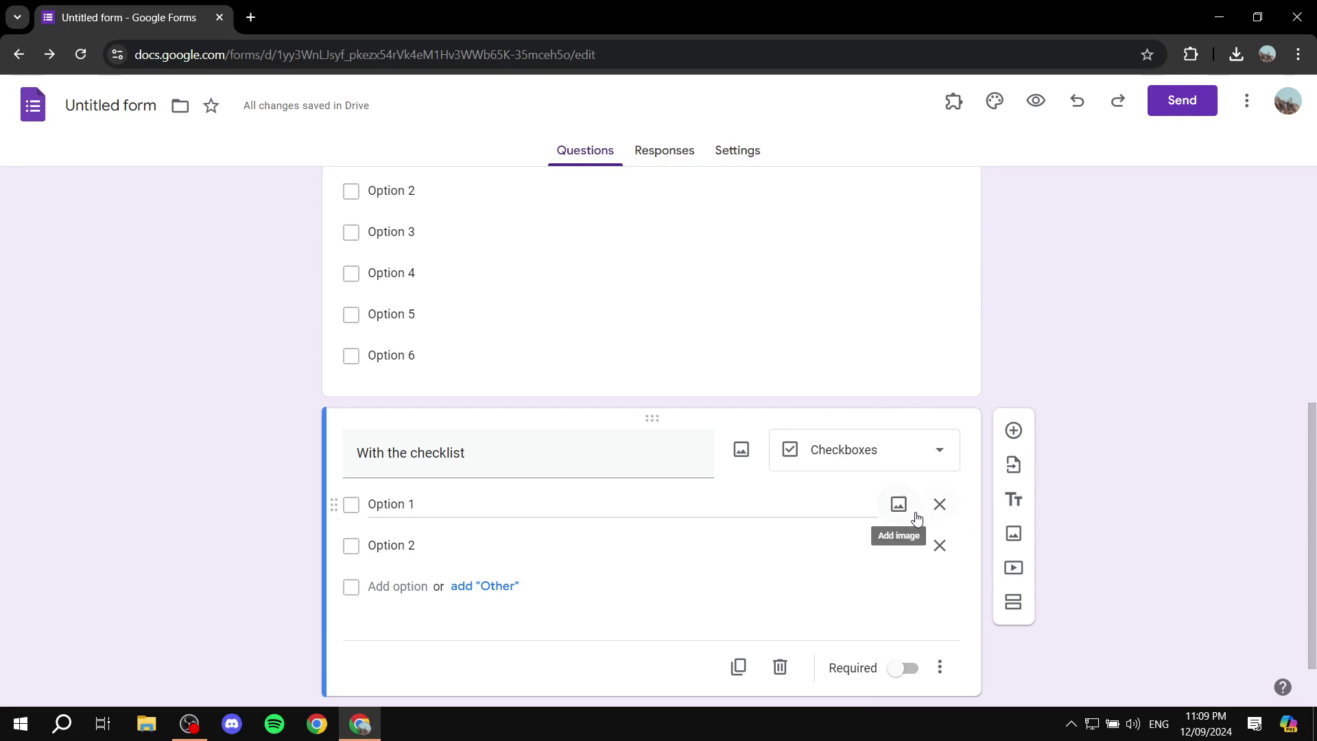
scroll(526, 354, "up", 10)
scroll(846, 344, "down", 6)
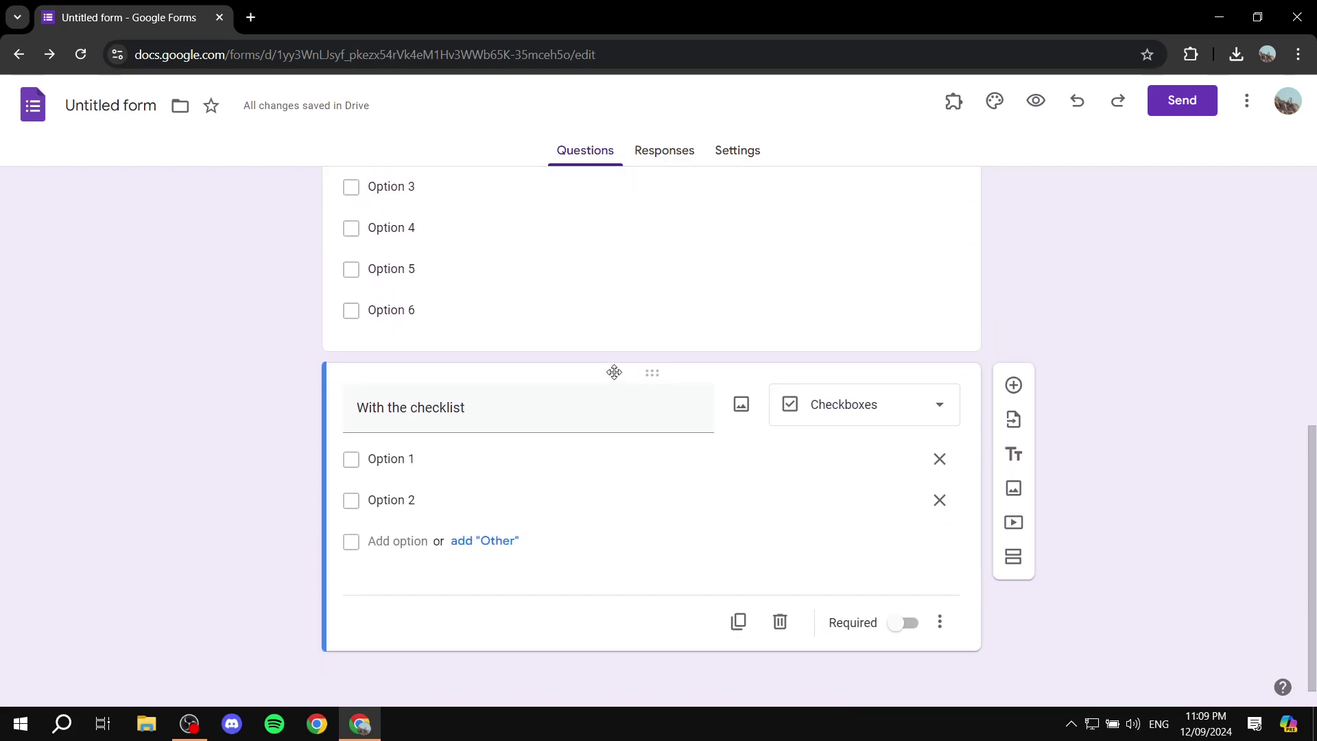
scroll(303, 245, "up", 6)
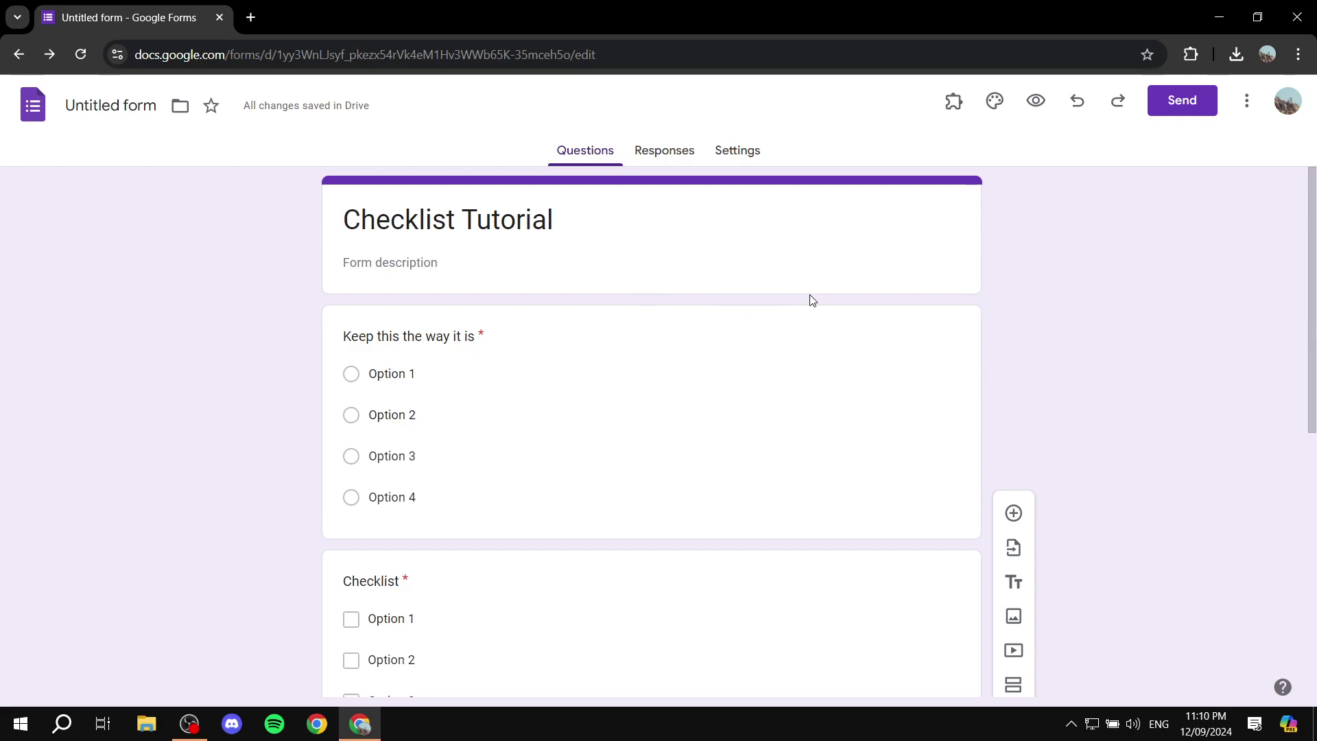